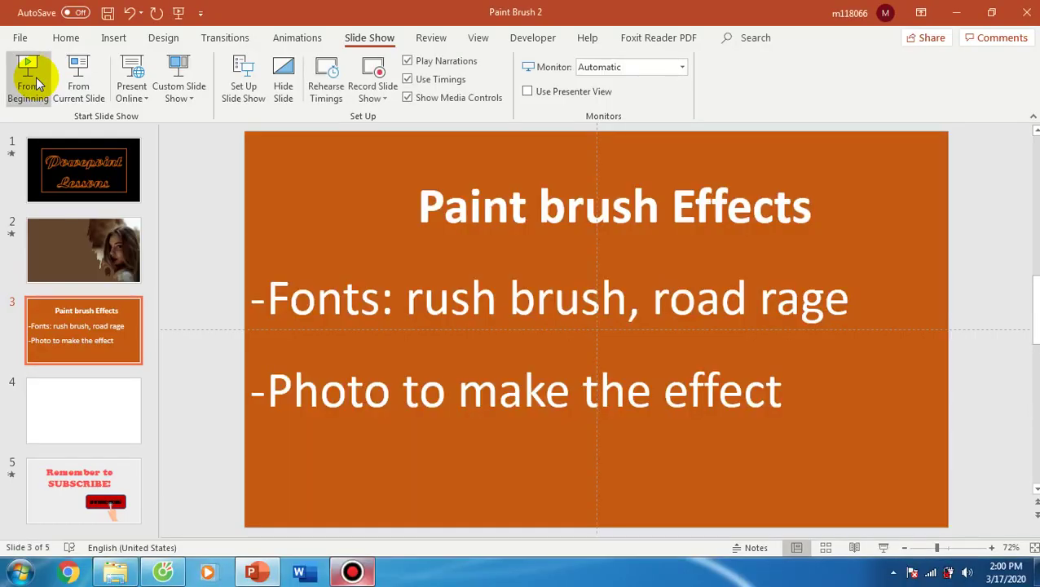
Add a text box containing the letter 'i' to the blank fourth slide
left_click(90, 417)
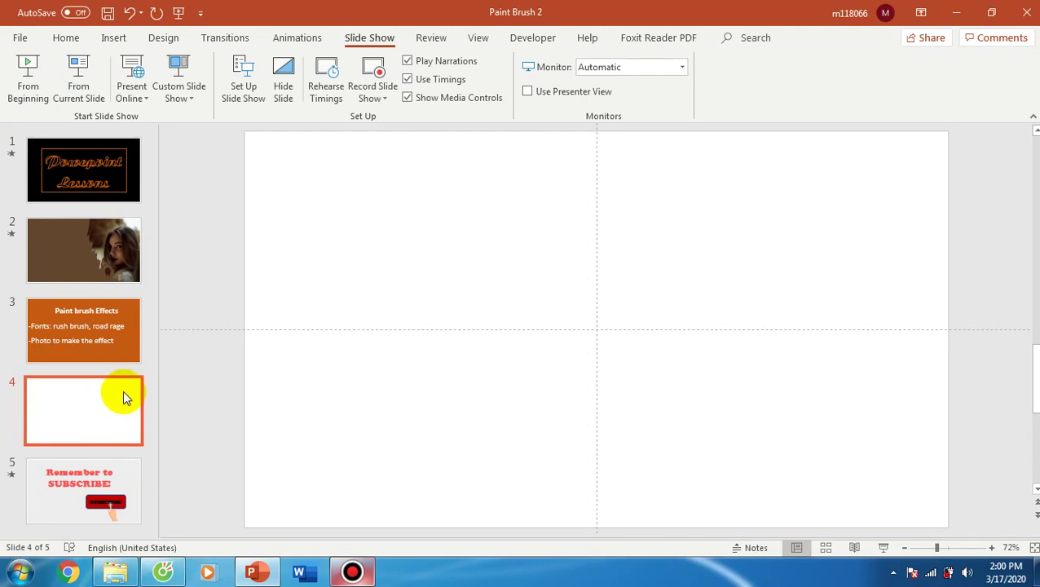
left_click(114, 38)
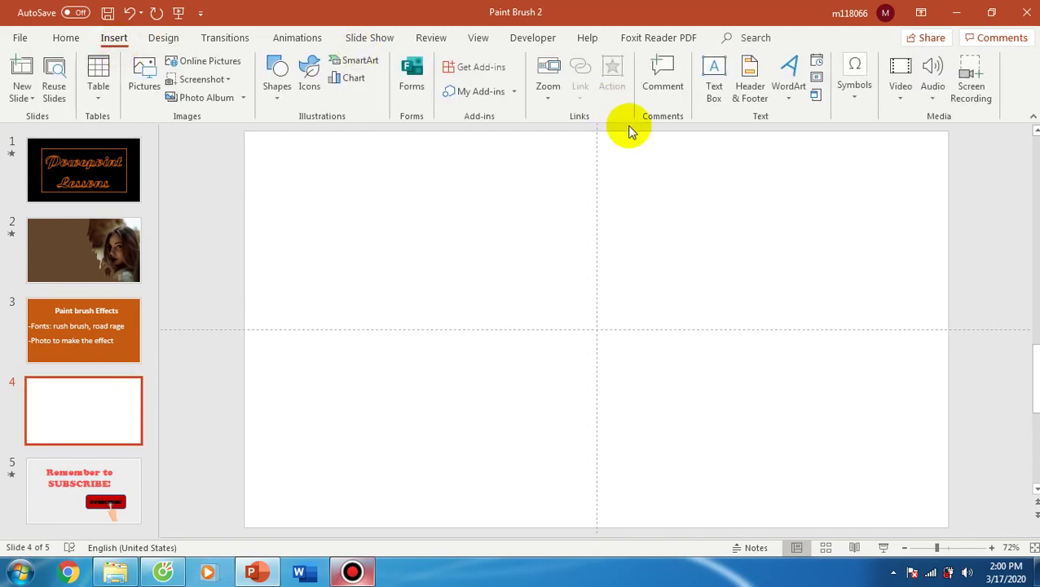
left_click(712, 82)
left_click_drag(314, 242, 528, 346)
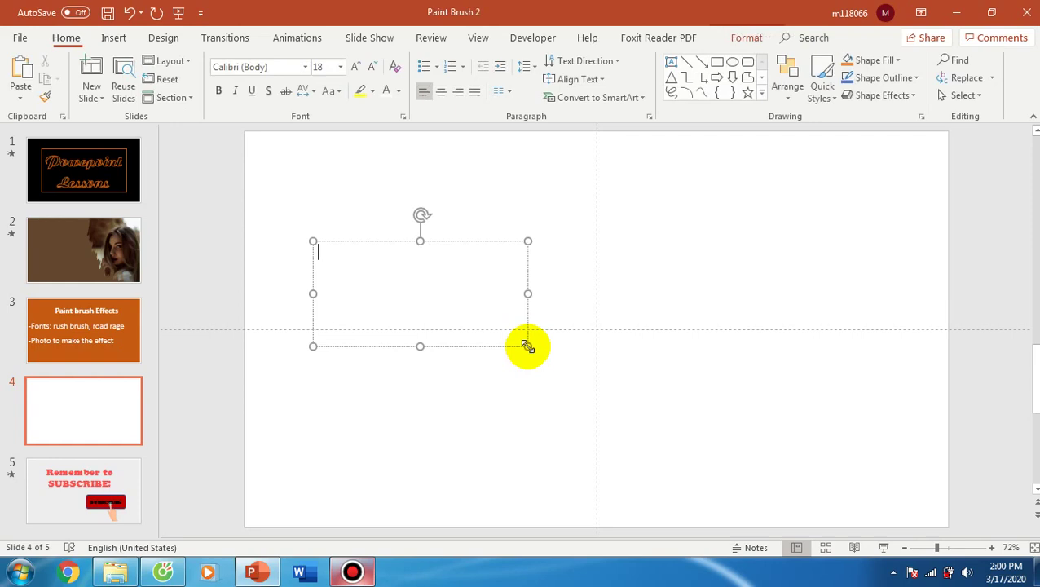
type("i")
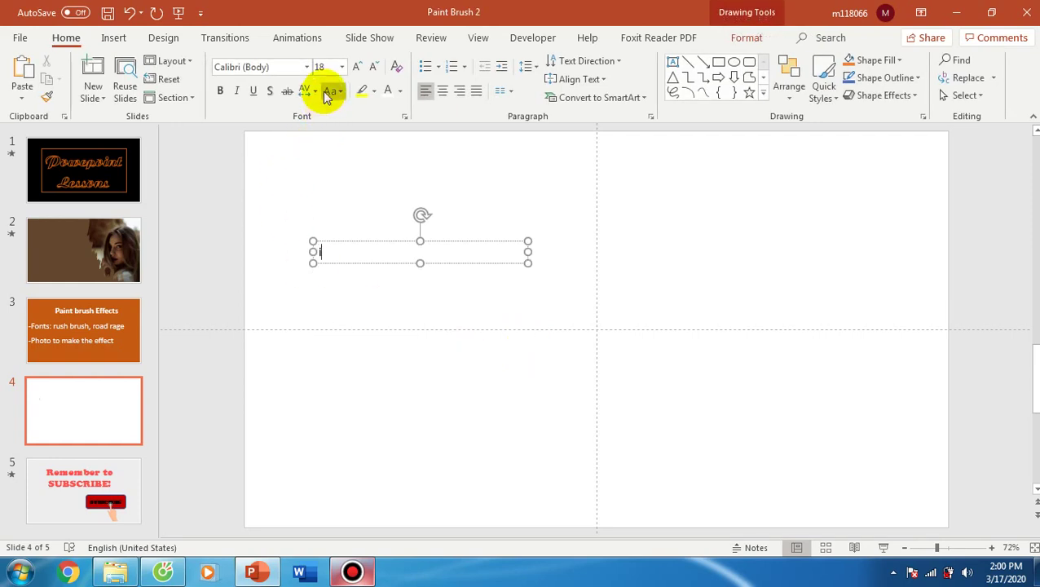
Set the letter's font size to 400
left_click(321, 67)
type("40")
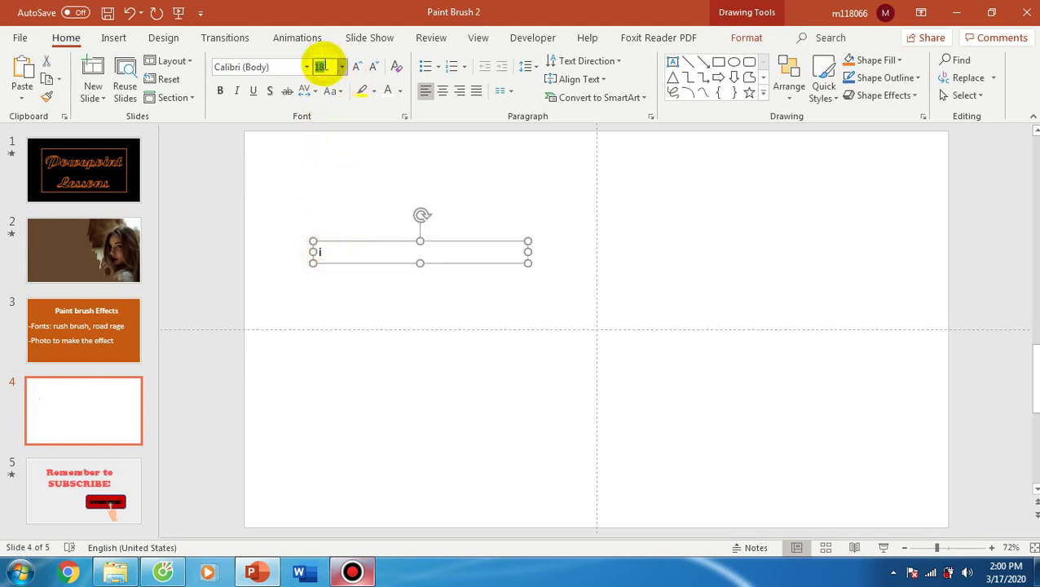
type("400")
key("Return")
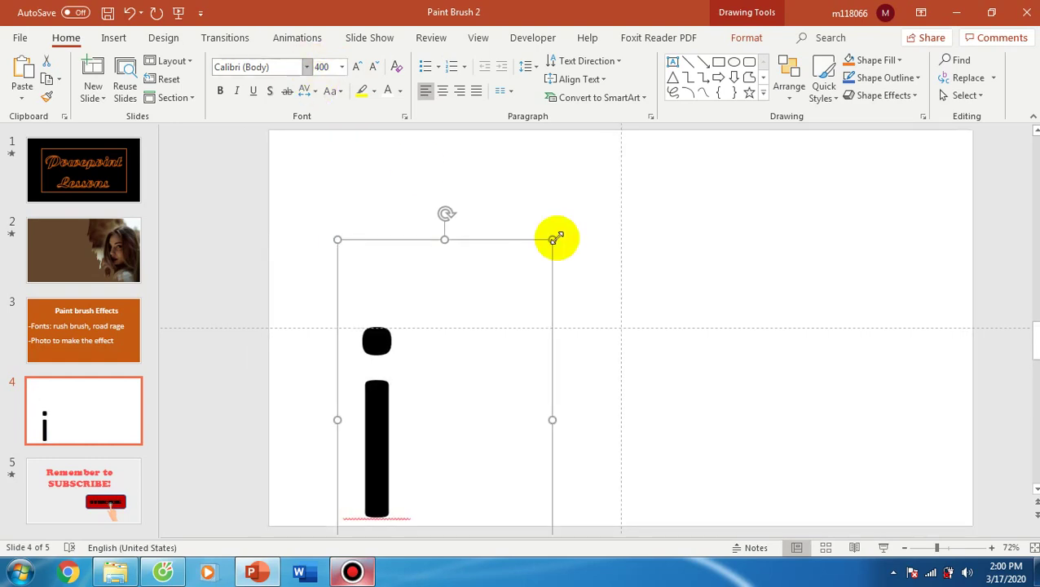
left_click(527, 241)
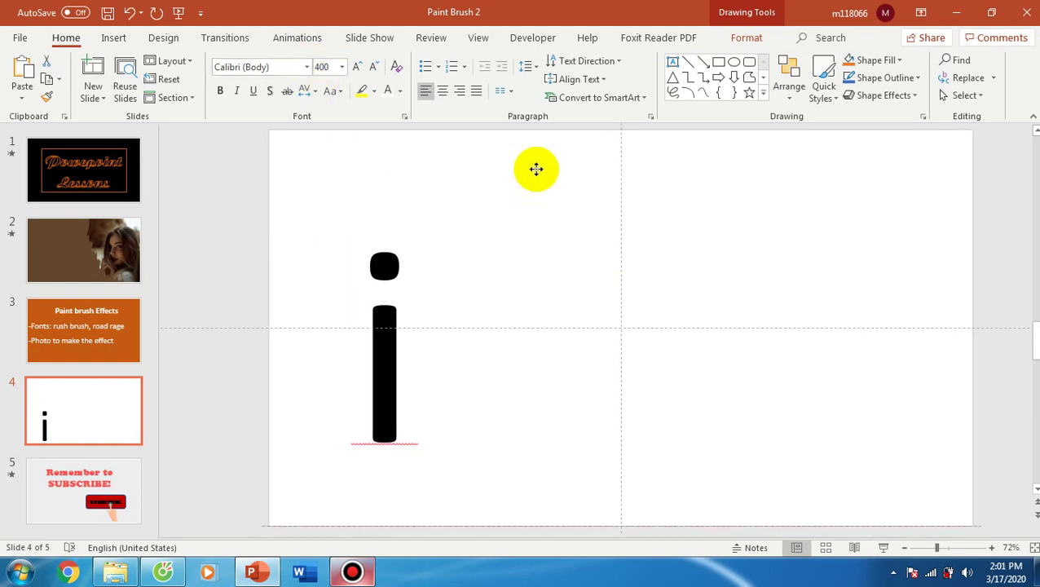
left_click(537, 168)
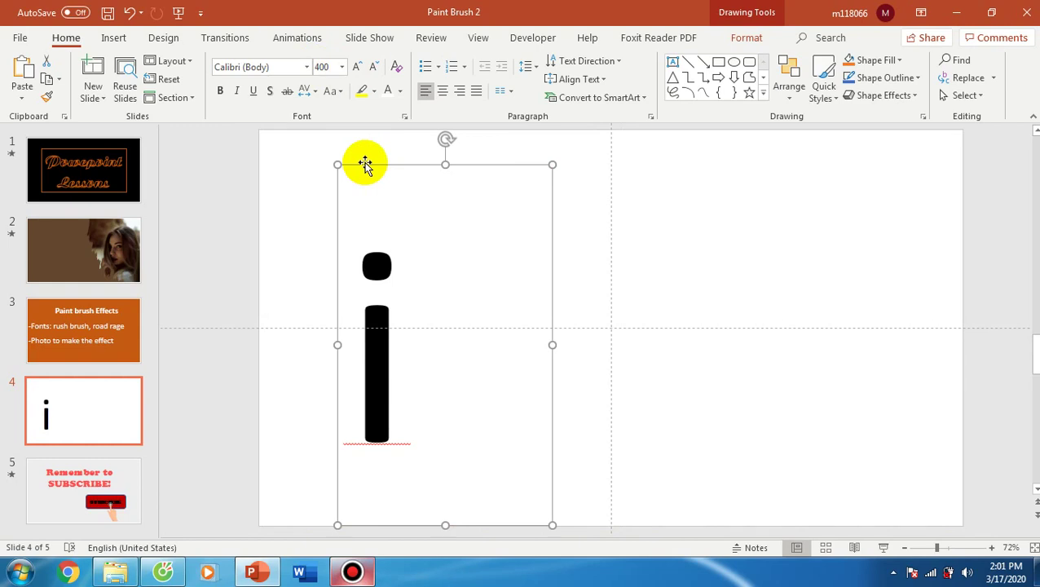
Change the letter to the Rush Brush font and shift it slightly down and right
left_click(307, 71)
key("Down")
type("sh")
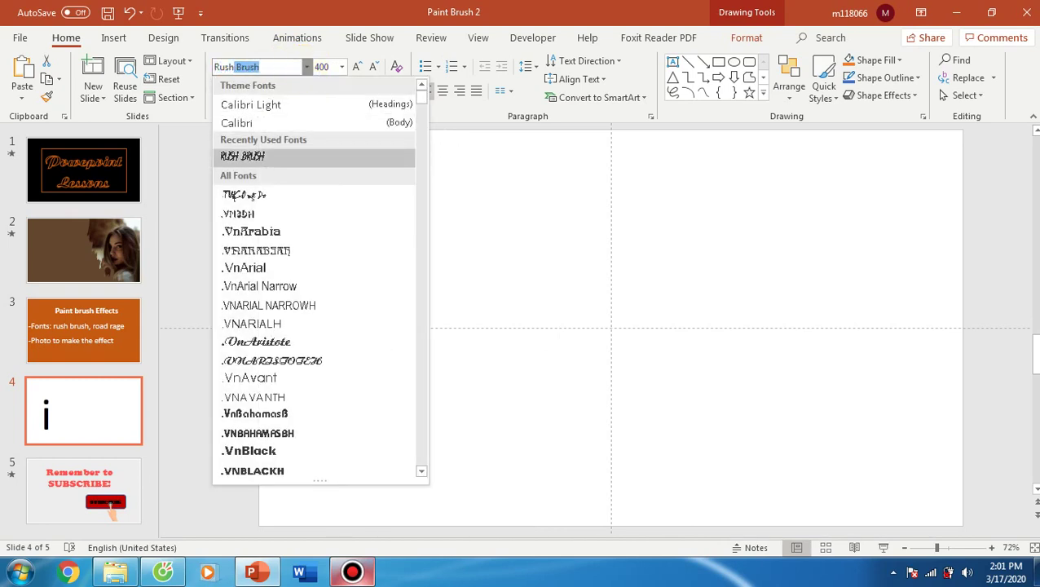
left_click(320, 155)
left_click(402, 248)
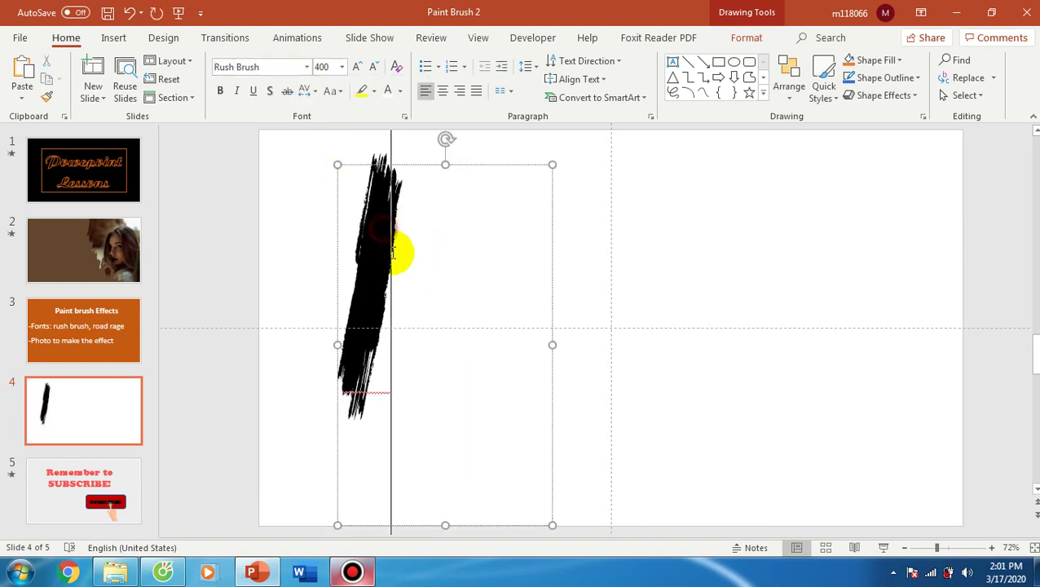
left_click_drag(404, 165, 429, 197)
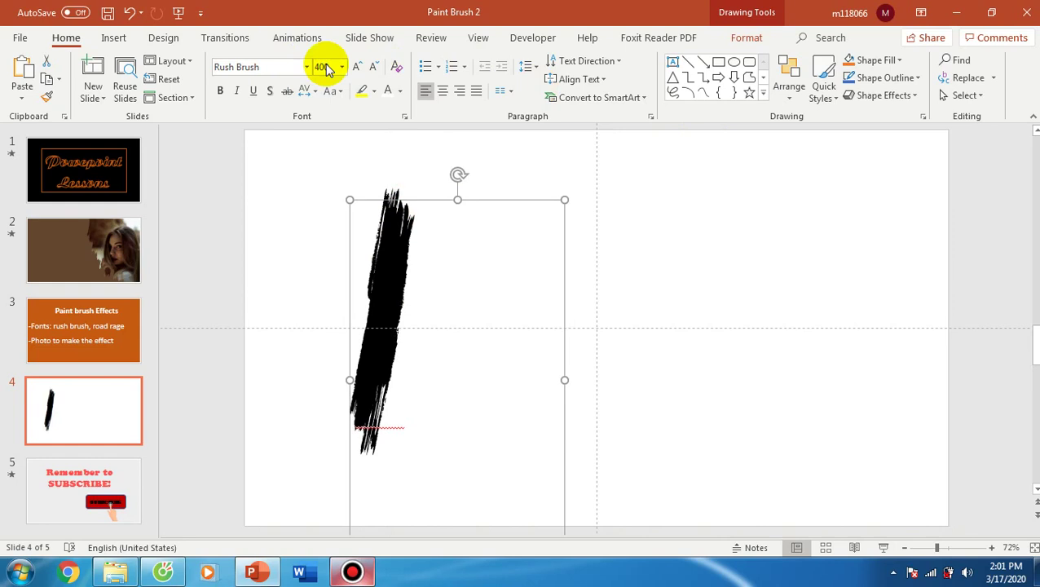
Draw a rectangle covering the brush-stroke letter and send it to the back
left_click(117, 39)
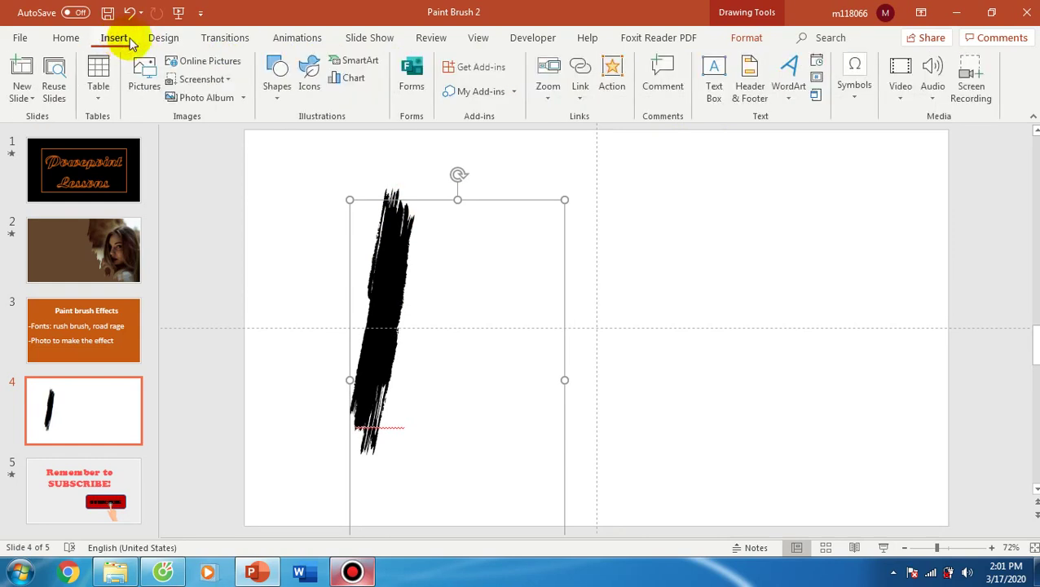
left_click(277, 96)
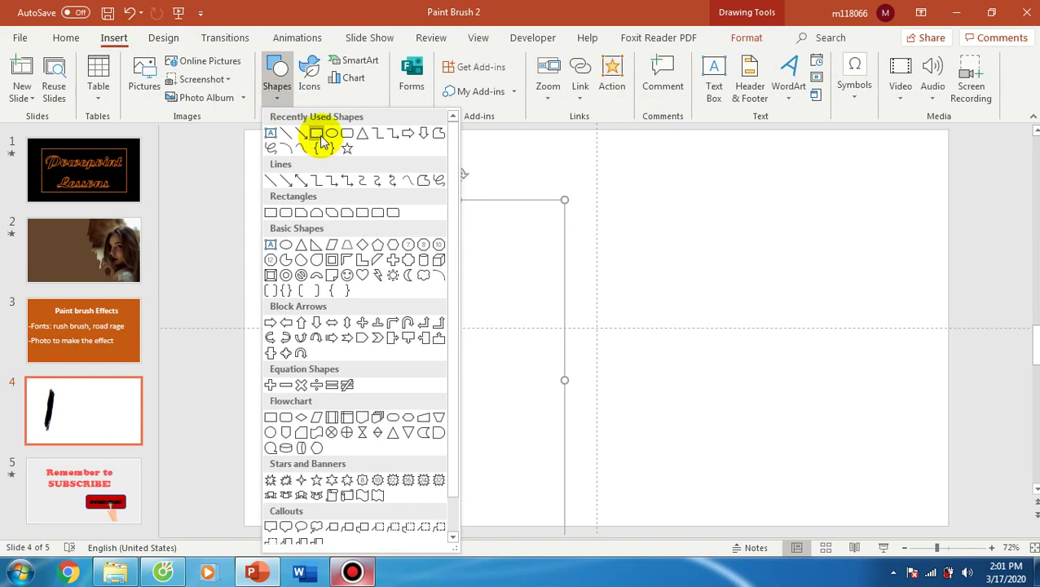
left_click(317, 133)
left_click_drag(346, 177, 459, 473)
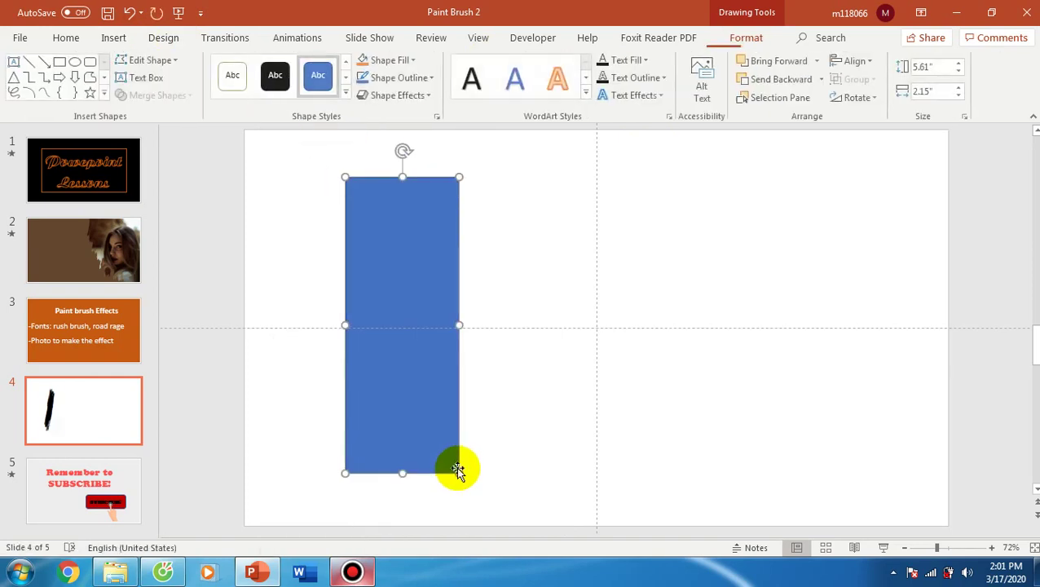
right_click(393, 267)
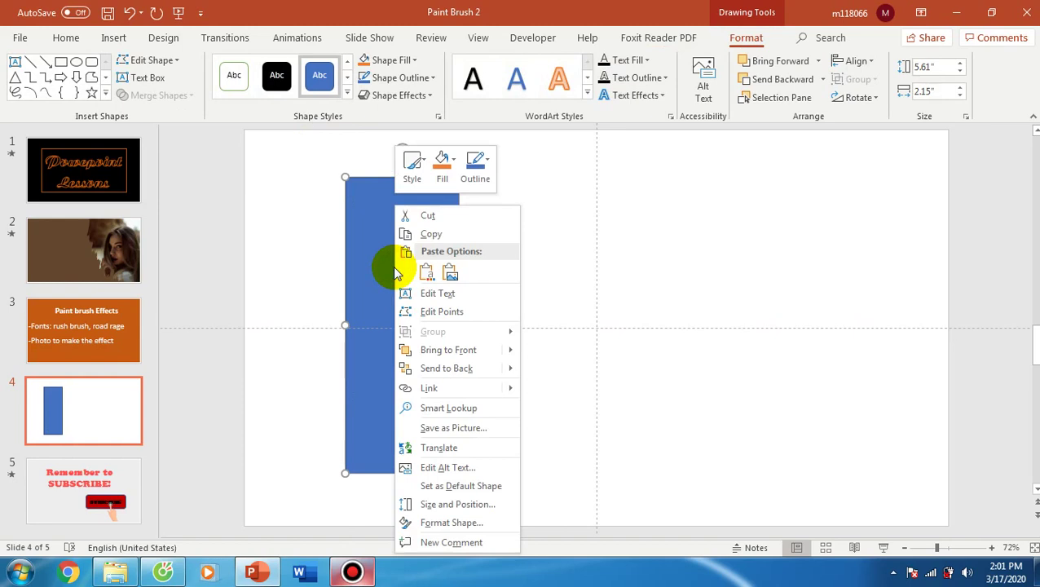
left_click(471, 369)
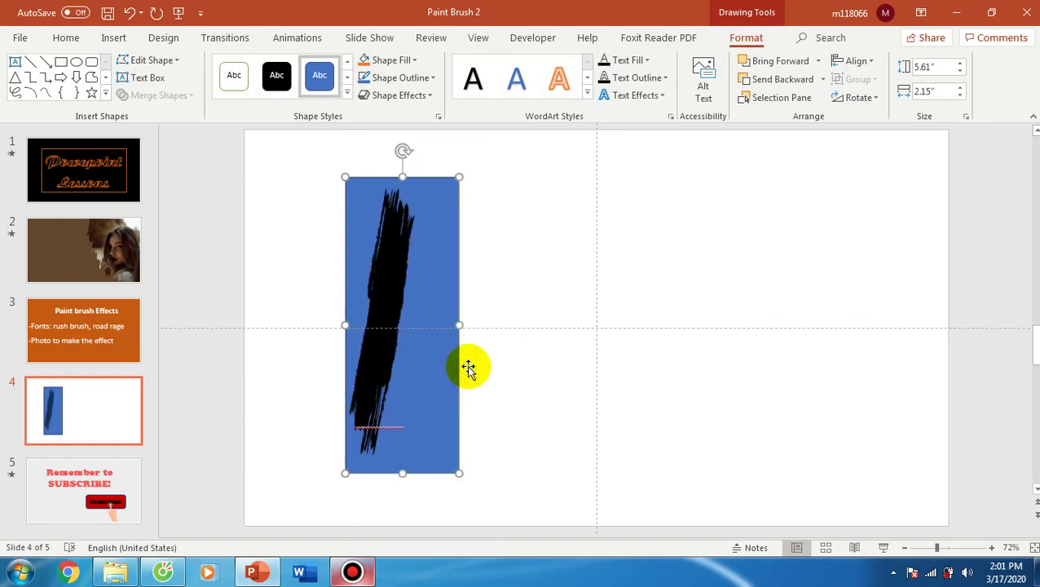
Intersect the rectangle with the letter to form a brush-stroke shape
left_click(407, 265, "shift")
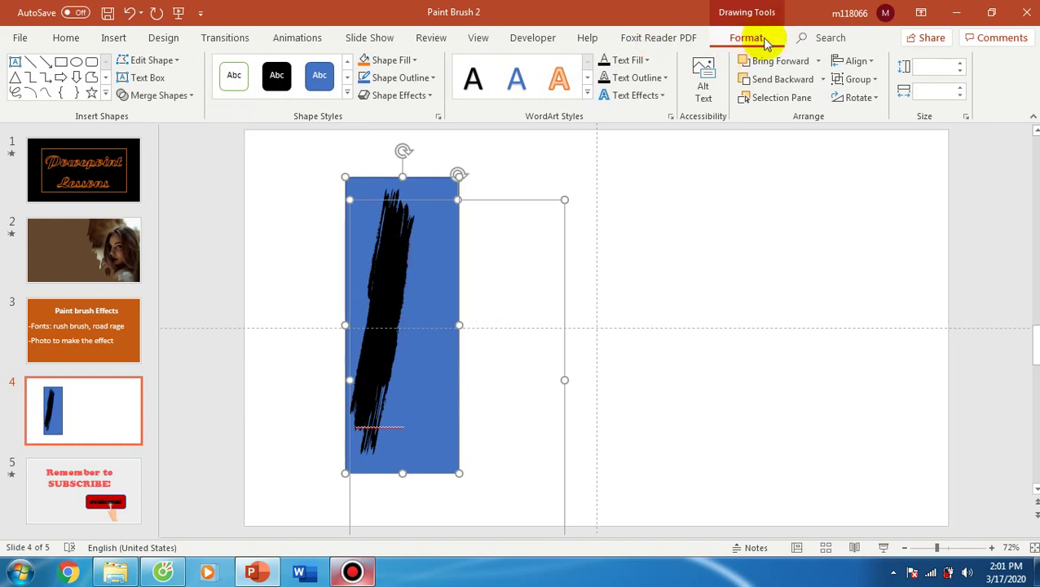
left_click(192, 95)
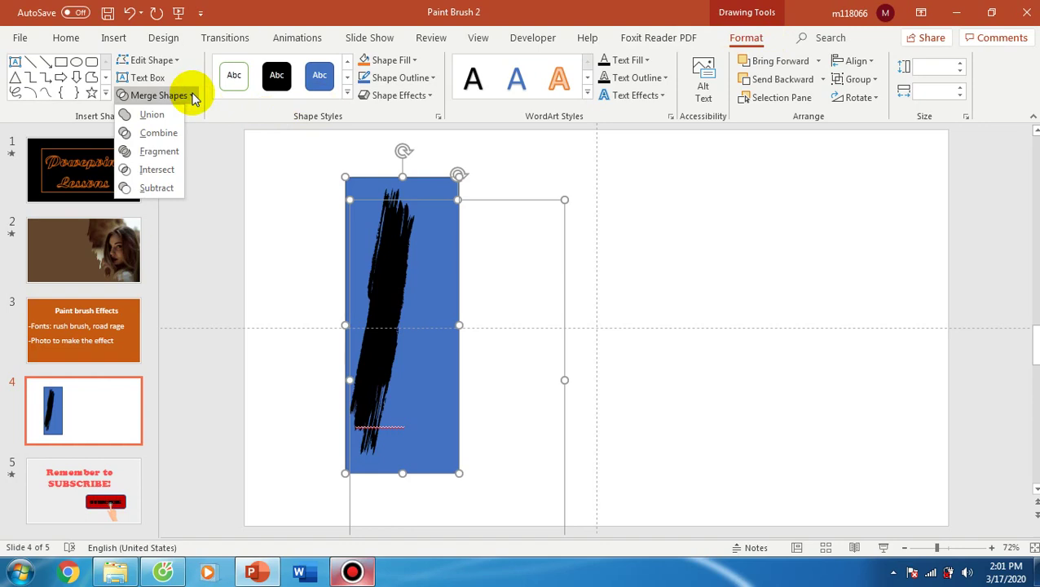
left_click(169, 166)
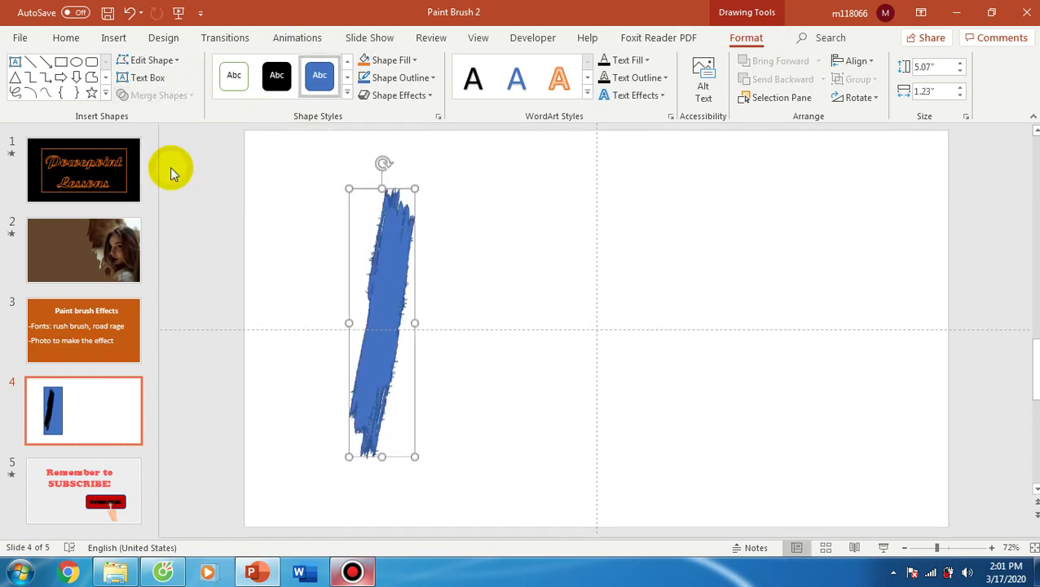
Move the brush-stroke shape to the slide's right half, filled black with no outline
mouse_move(394, 233)
left_mouse_down()
mouse_move(702, 223)
mouse_move(689, 218)
left_mouse_up()
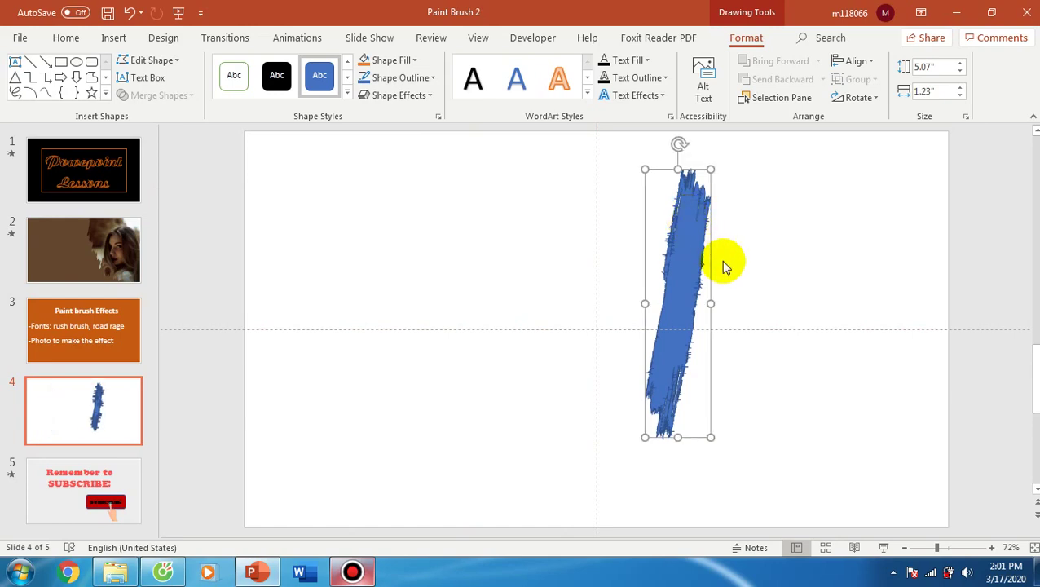
left_click(415, 61)
left_click(376, 95)
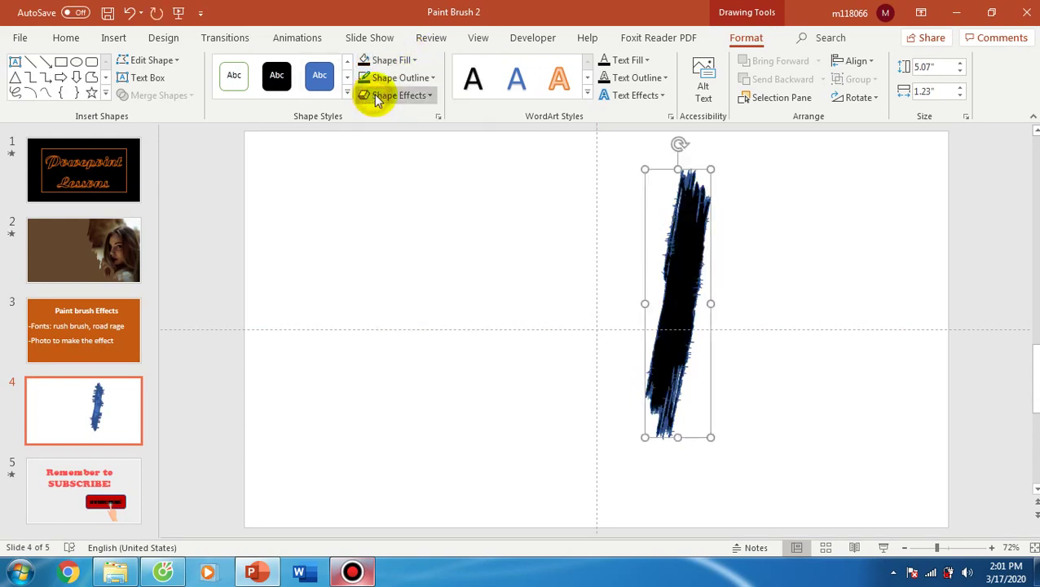
left_click(429, 78)
mouse_move(396, 300)
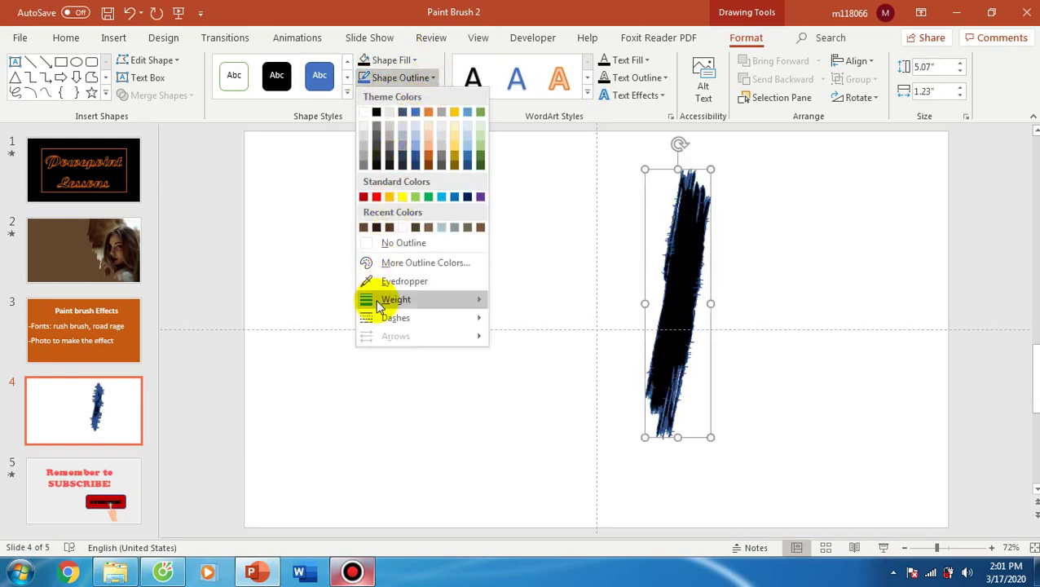
left_click(379, 243)
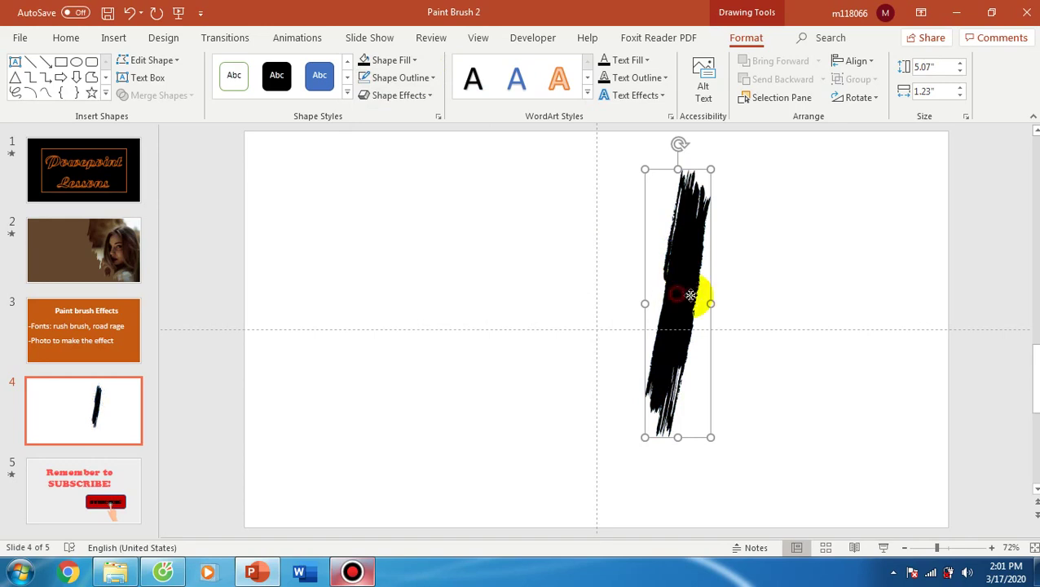
left_click_drag(691, 295, 655, 290)
Copy the brush-stroke shape for duplicating
right_click(641, 246)
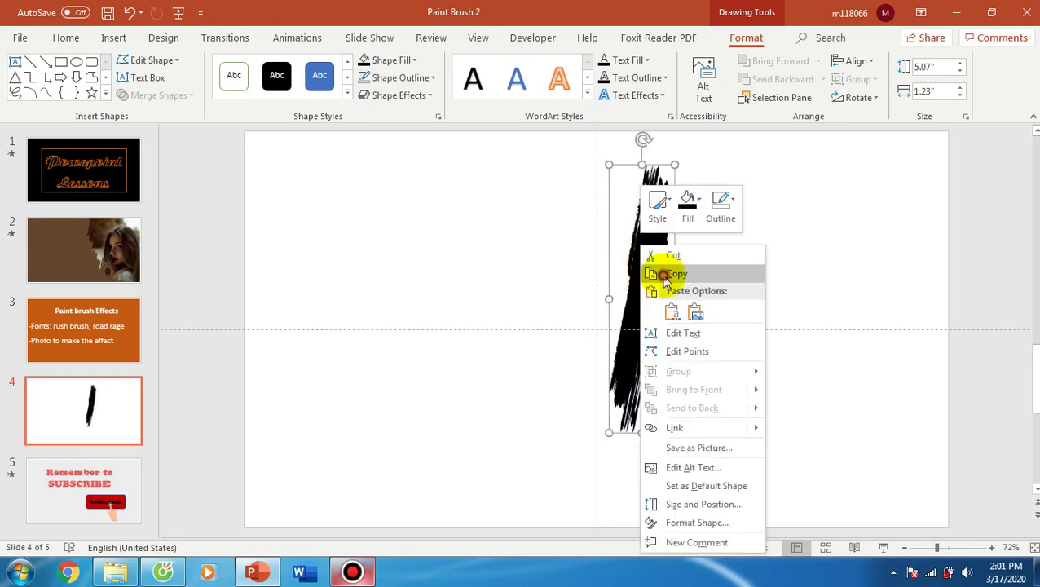
left_click(665, 277)
right_click(745, 193)
Paste three copies of the brush stroke, each offset right and down over the original
left_click(777, 229)
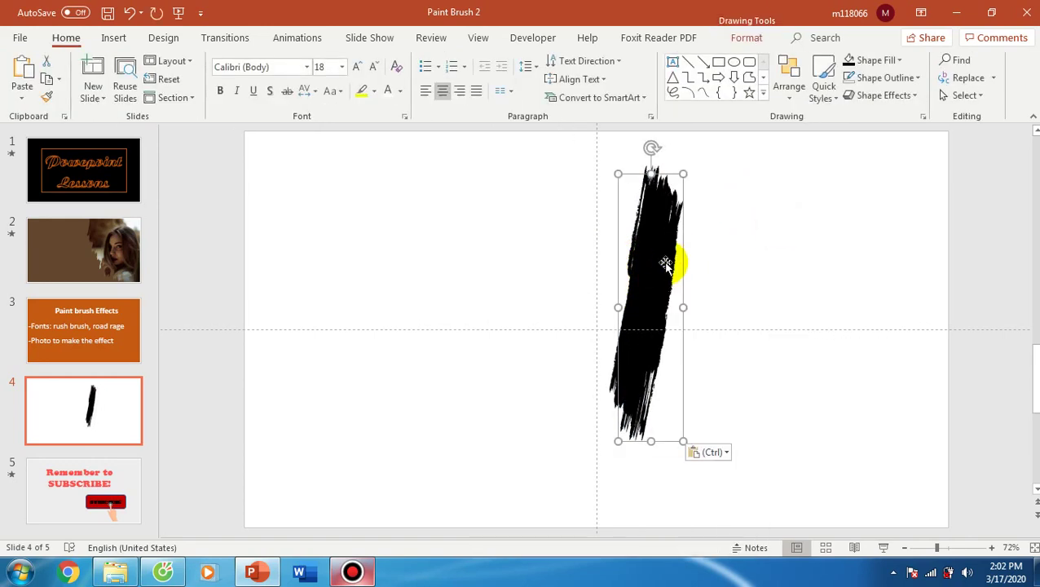
left_click_drag(665, 263, 680, 284)
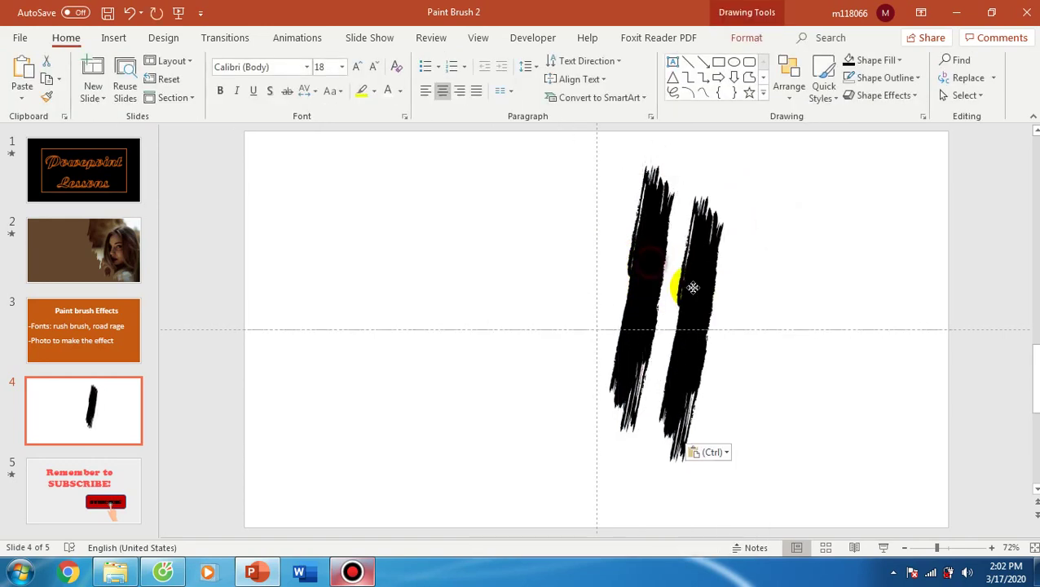
right_click(742, 245)
left_click(773, 264)
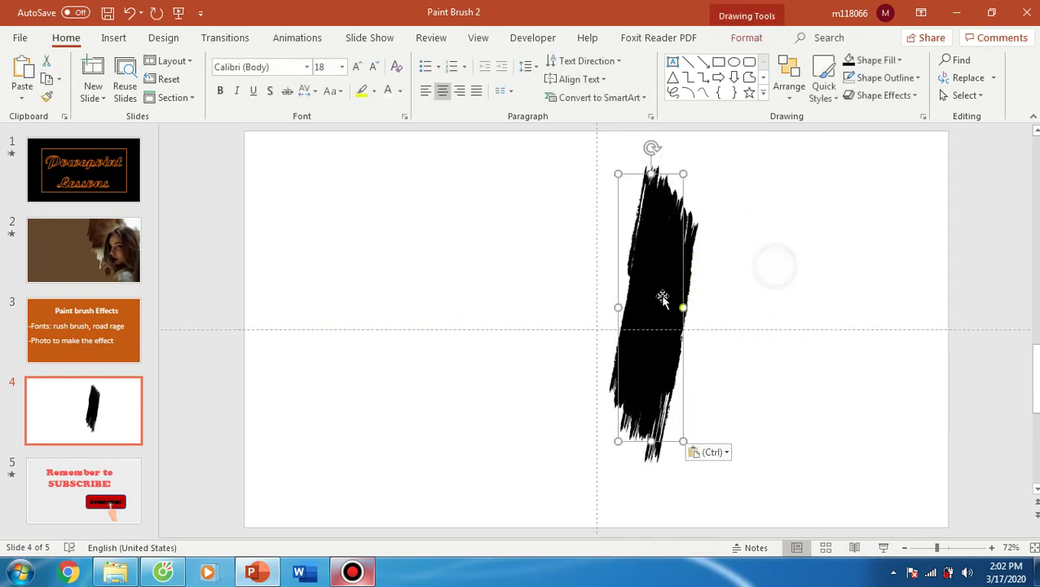
left_click_drag(663, 299, 692, 336)
right_click(789, 201)
left_click(821, 234)
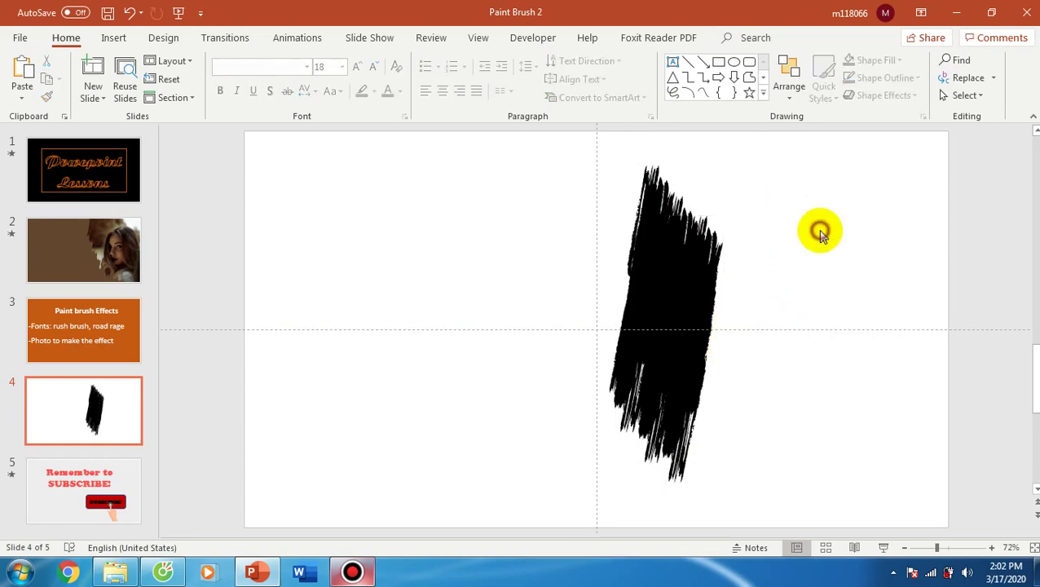
left_click_drag(650, 295, 713, 349)
Paste two more copies and fine-tune their positions into one broad patch
right_click(782, 235)
left_click(816, 263)
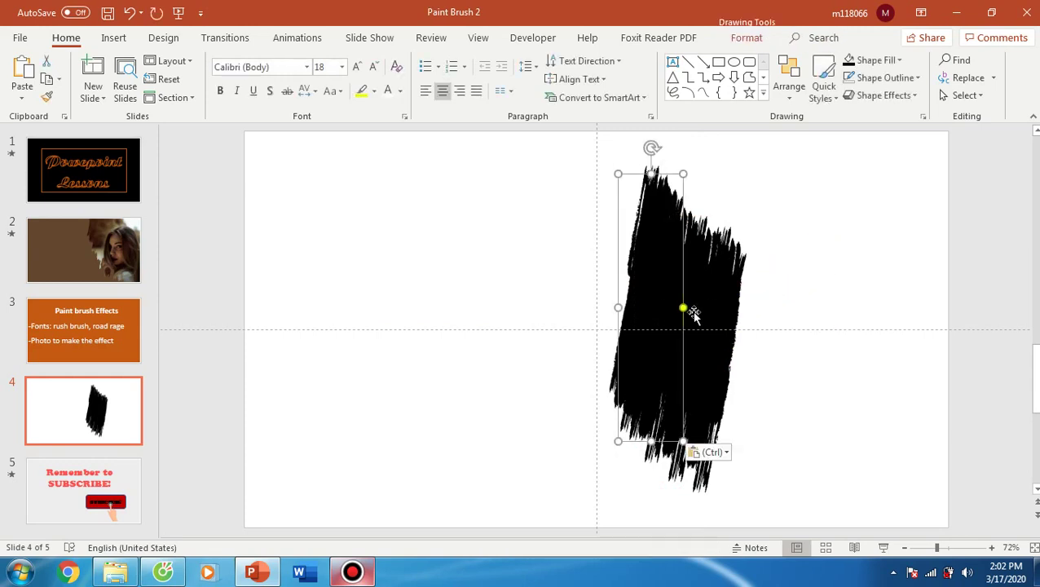
mouse_move(693, 314)
left_mouse_down()
mouse_move(747, 346)
mouse_move(739, 347)
left_mouse_up()
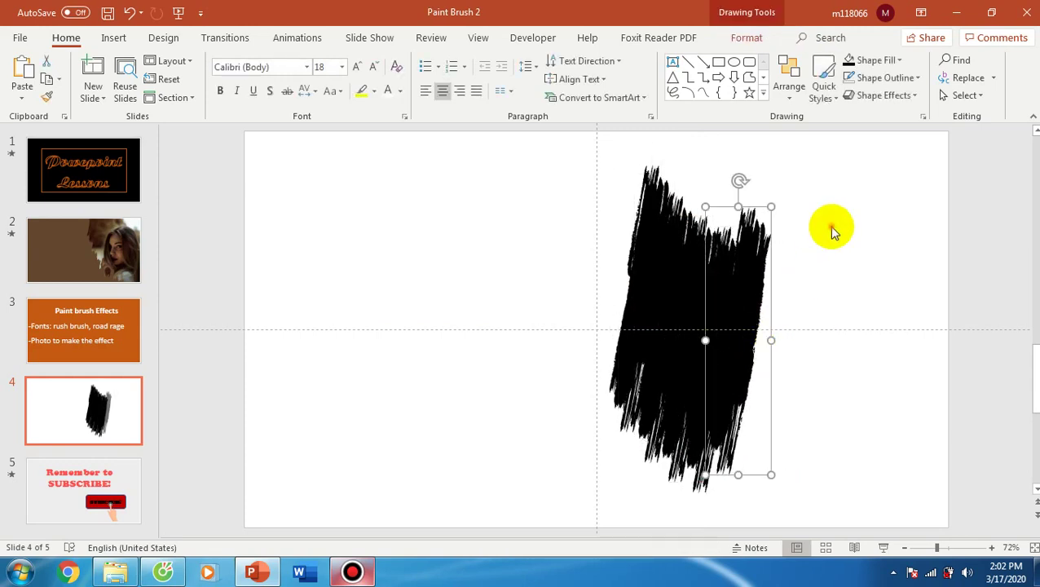
right_click(829, 226)
left_click(860, 256)
left_click_drag(698, 318, 682, 308)
left_click_drag(693, 271, 694, 242)
left_click(789, 275)
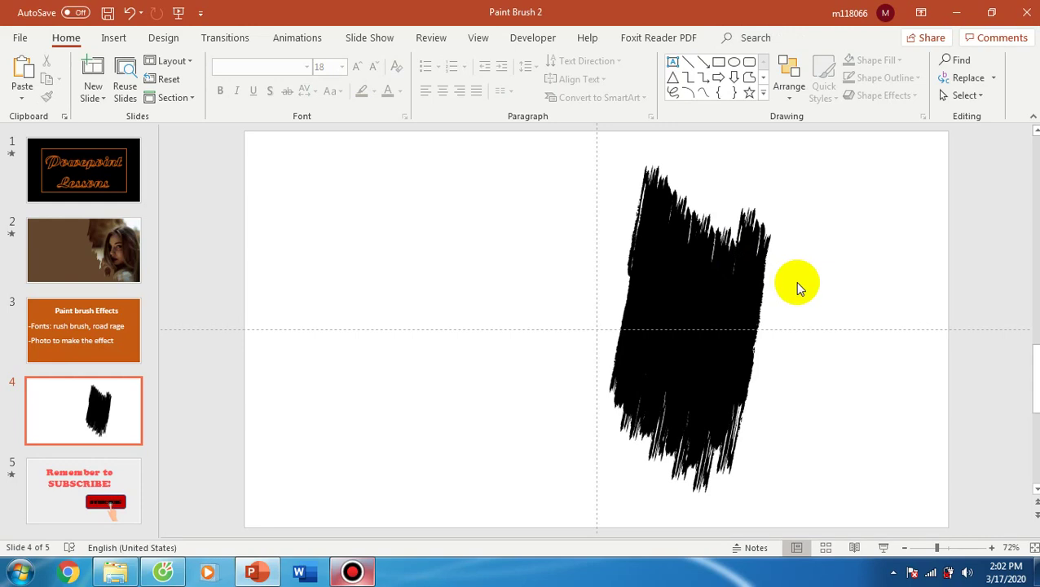
Select all the brush strokes and Union them into a single shape
key("ctrl+a")
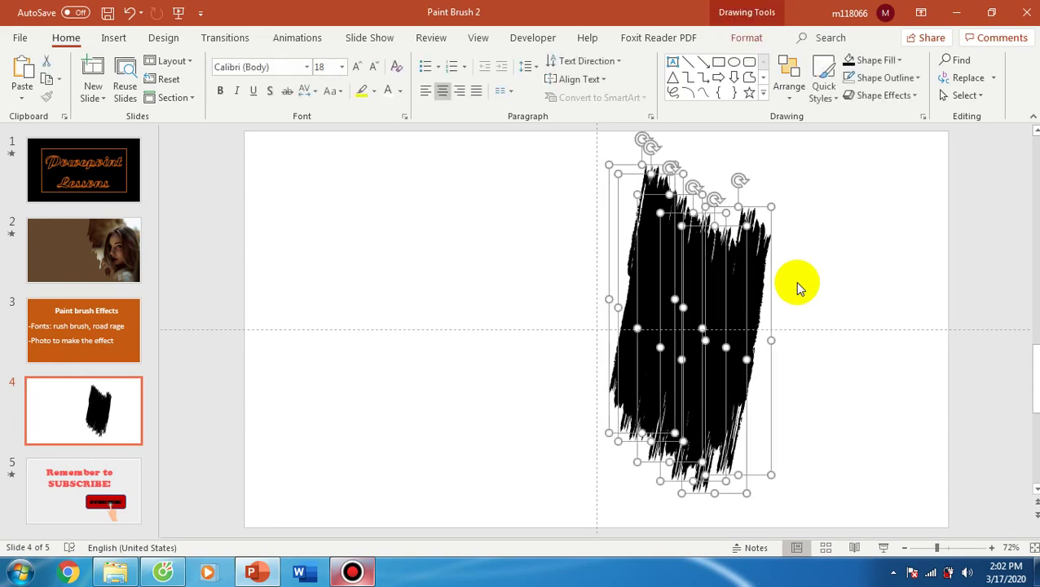
left_click(747, 38)
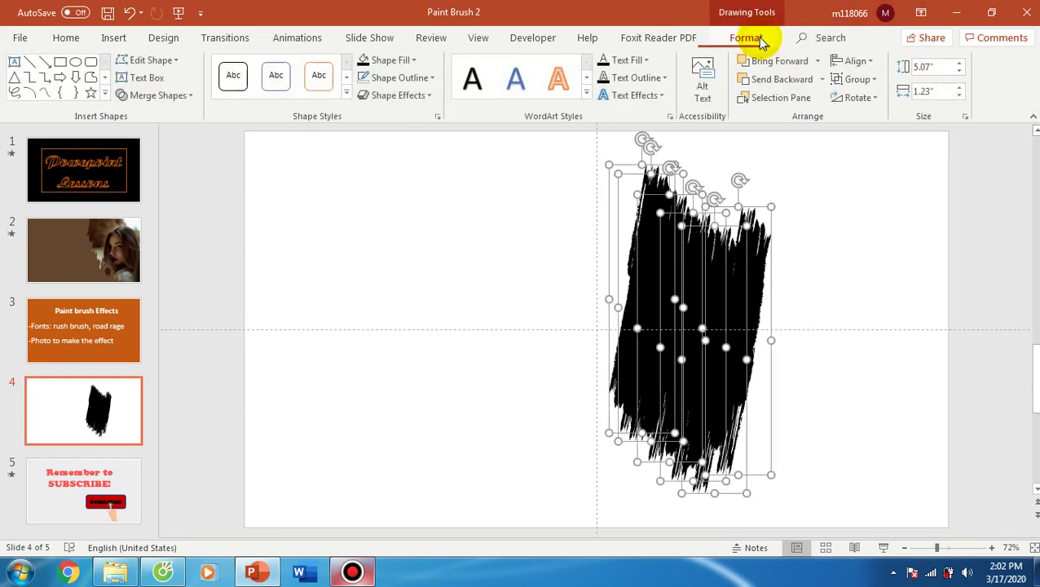
left_click(194, 96)
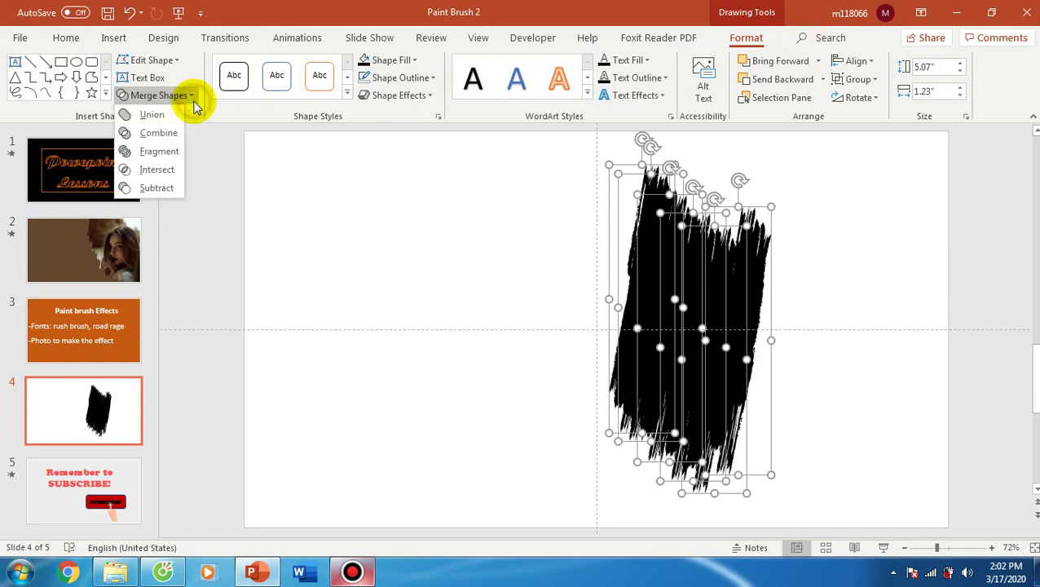
left_click(152, 114)
Move the merged shape to the right edge, stretching it past the slide's top and bottom
left_click_drag(679, 304, 832, 293)
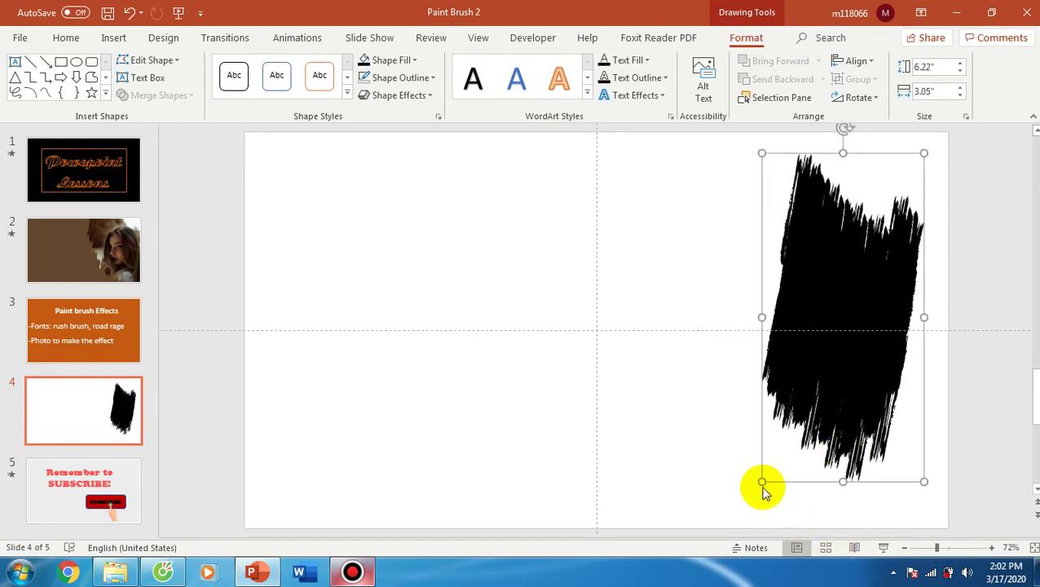
left_click_drag(758, 481, 703, 519)
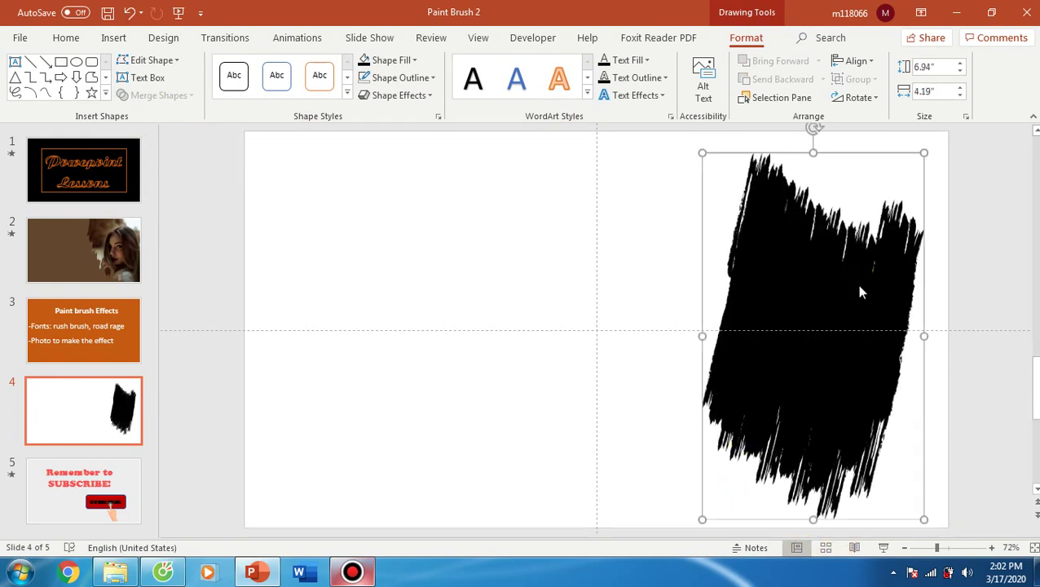
left_click(819, 155)
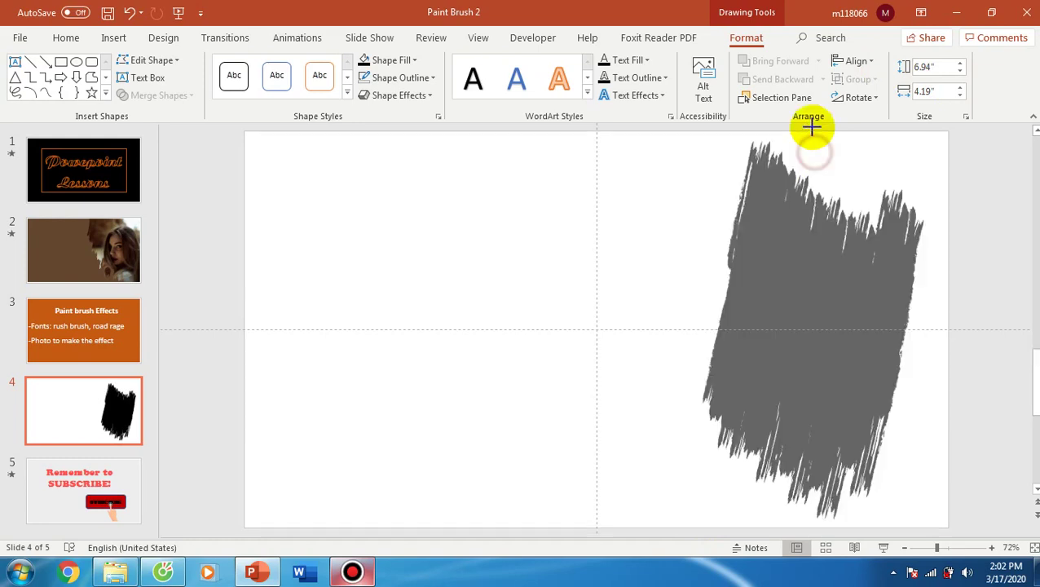
left_click_drag(813, 153, 817, 57)
mouse_move(887, 255)
left_mouse_down()
mouse_move(996, 288)
mouse_move(983, 286)
left_mouse_up()
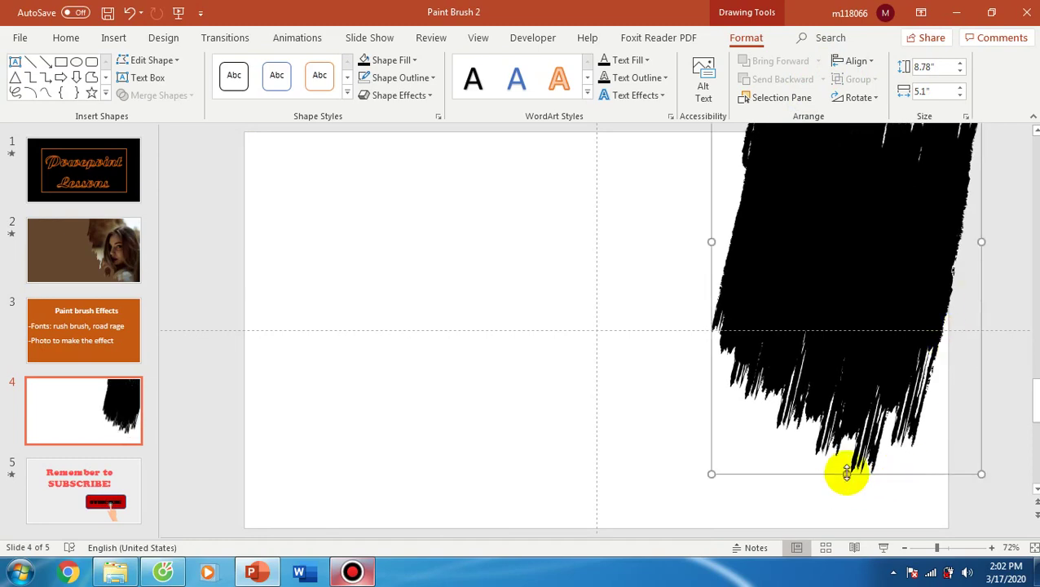
left_click_drag(844, 473, 827, 557)
mouse_move(714, 287)
left_mouse_down()
mouse_move(717, 293)
mouse_move(692, 280)
left_mouse_up()
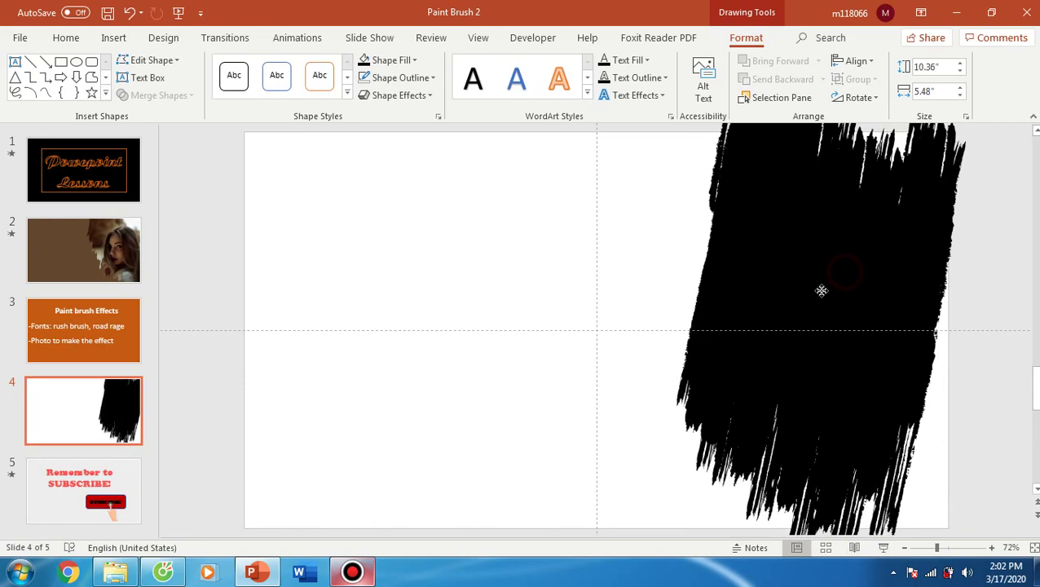
mouse_move(822, 290)
left_mouse_down()
mouse_move(836, 249)
mouse_move(850, 244)
left_mouse_up()
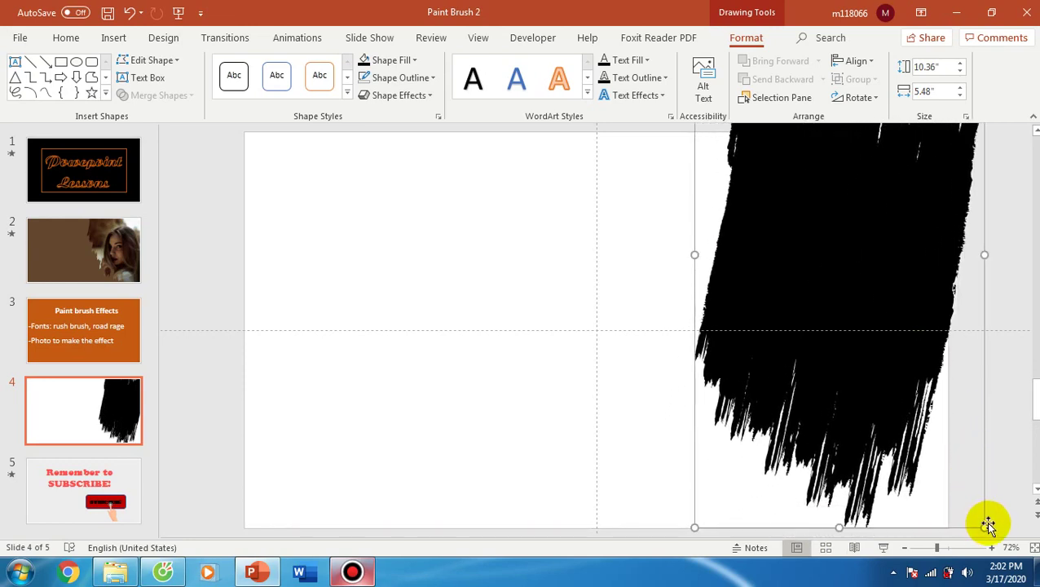
left_click(851, 377)
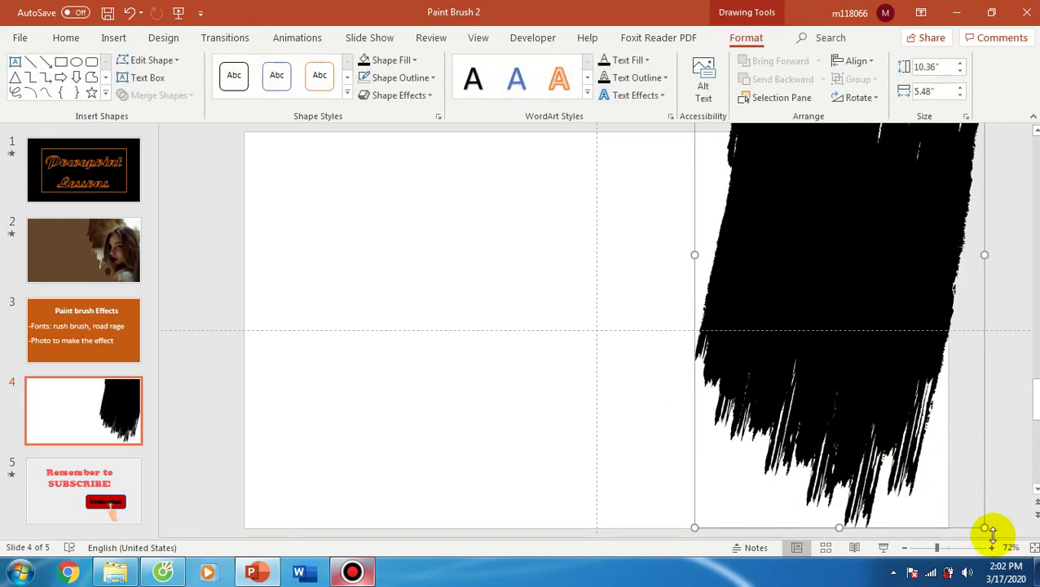
left_click_drag(985, 526, 996, 556)
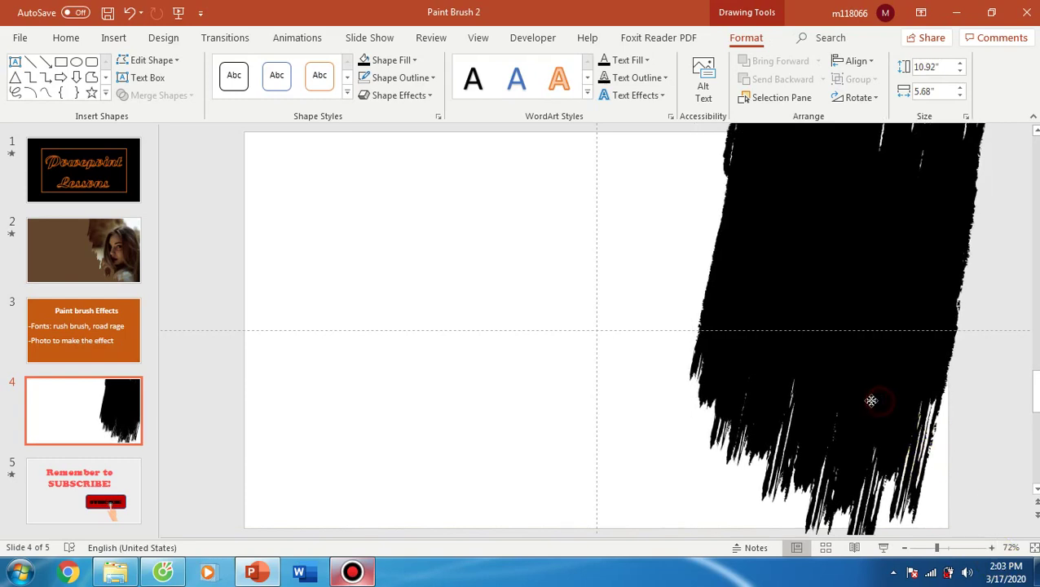
mouse_move(871, 400)
left_mouse_down()
mouse_move(859, 405)
mouse_move(873, 380)
left_mouse_up()
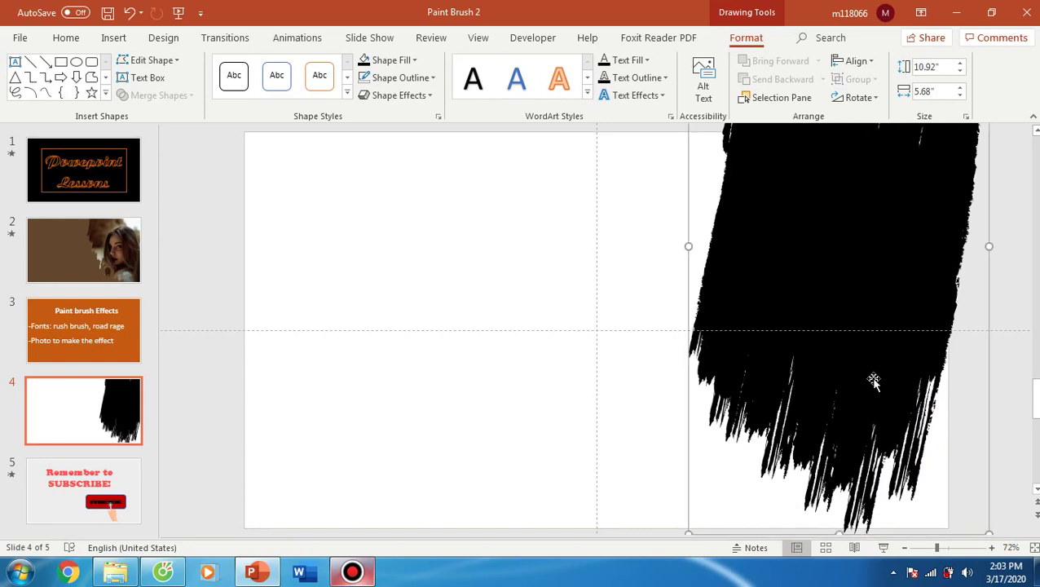
Draw a rectangle covering the whole slide and send it behind the brush shape
left_click(322, 269)
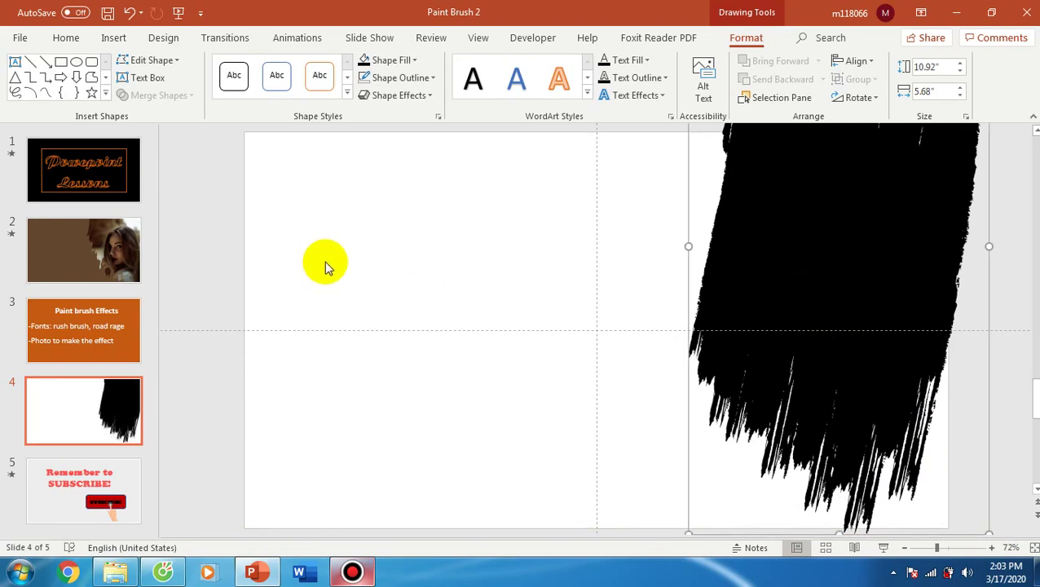
left_click(113, 41)
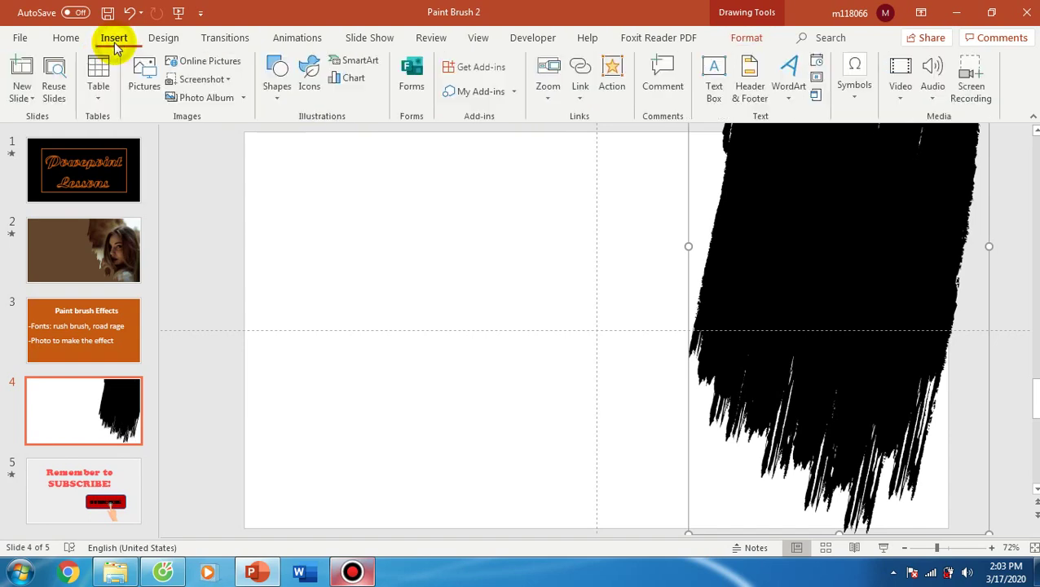
left_click(277, 102)
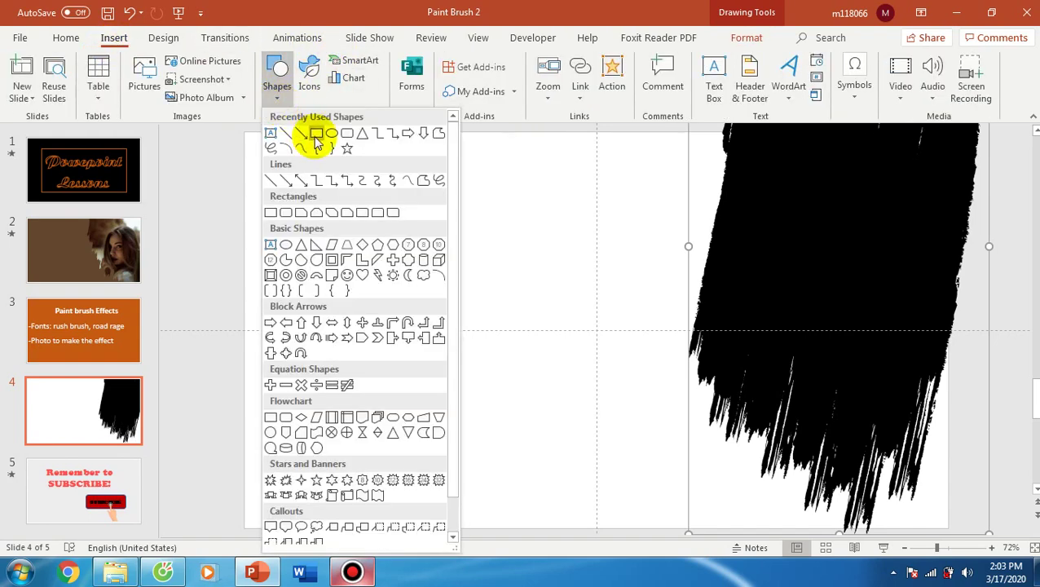
left_click(318, 135)
left_click_drag(243, 133, 820, 495)
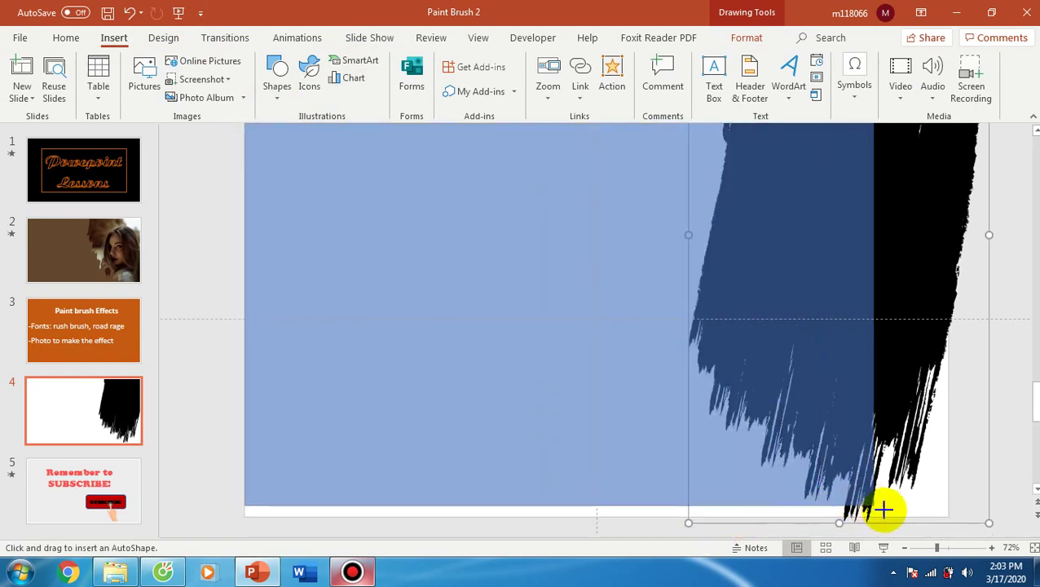
left_click_drag(884, 510, 936, 509)
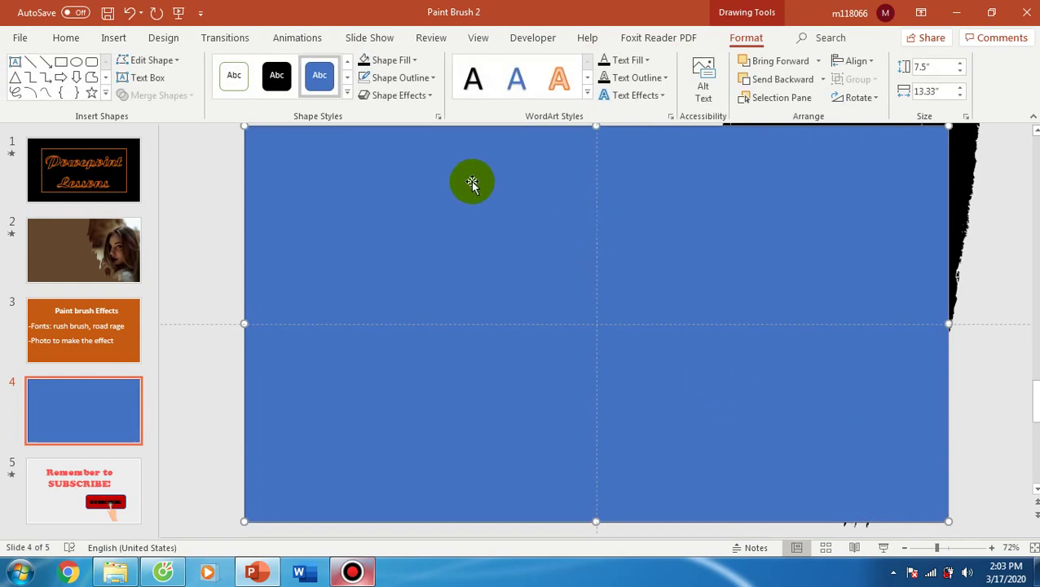
right_click(472, 183)
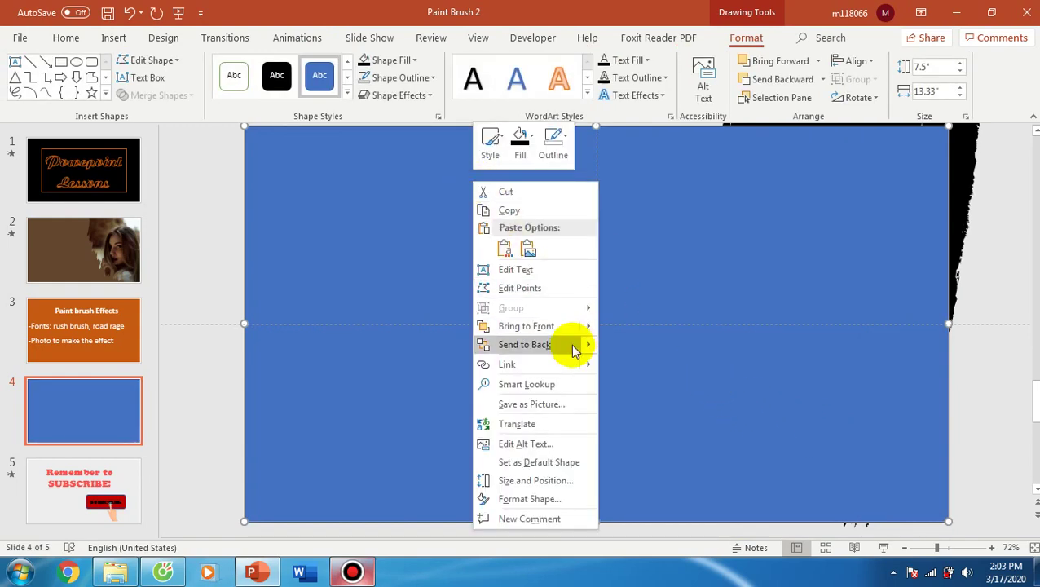
mouse_move(526, 345)
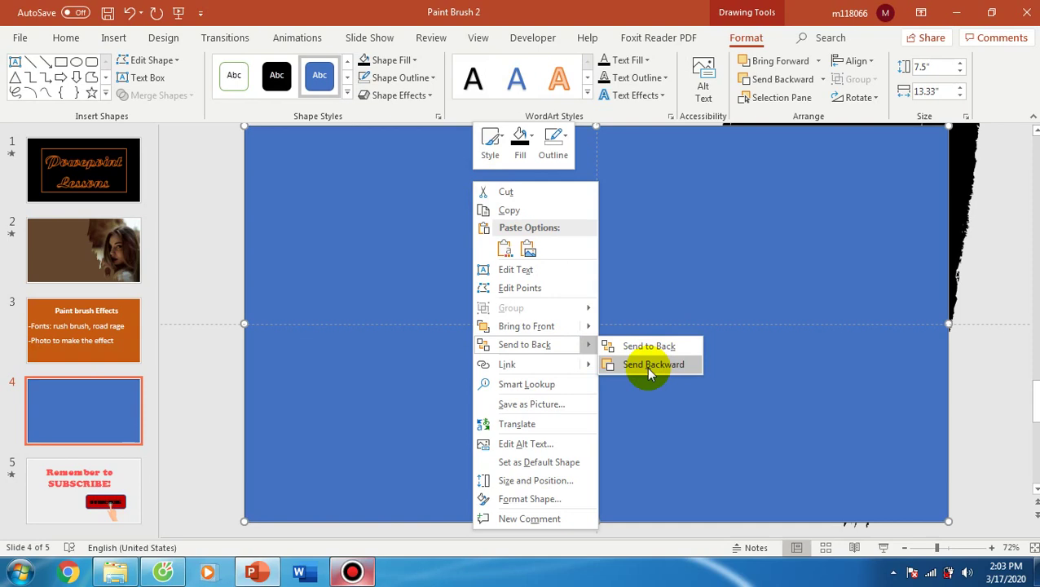
left_click(648, 367)
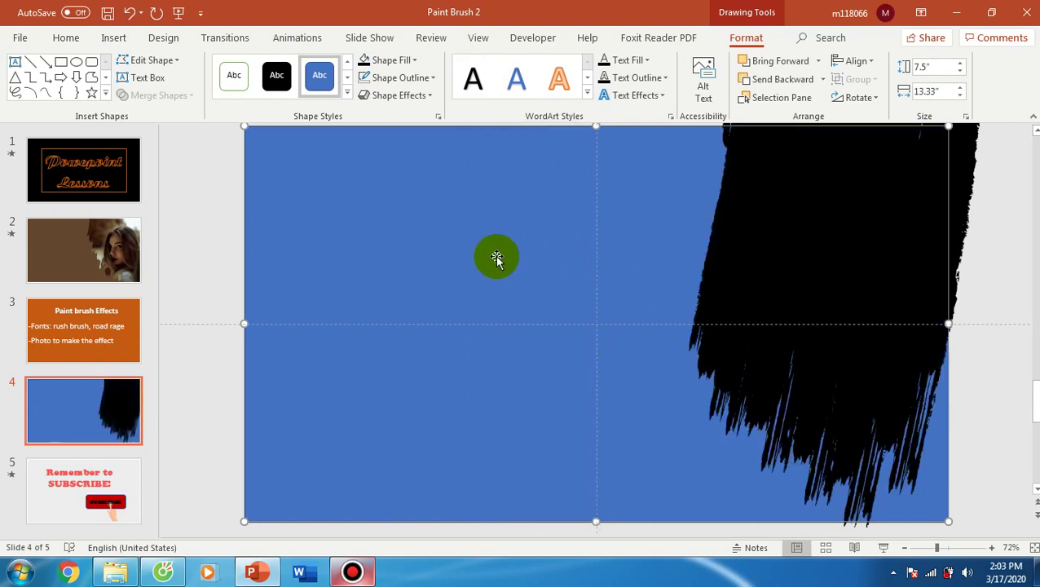
Subtract the brush shape from the rectangle, leaving a brush-stroke cutout
left_click(824, 234, "shift")
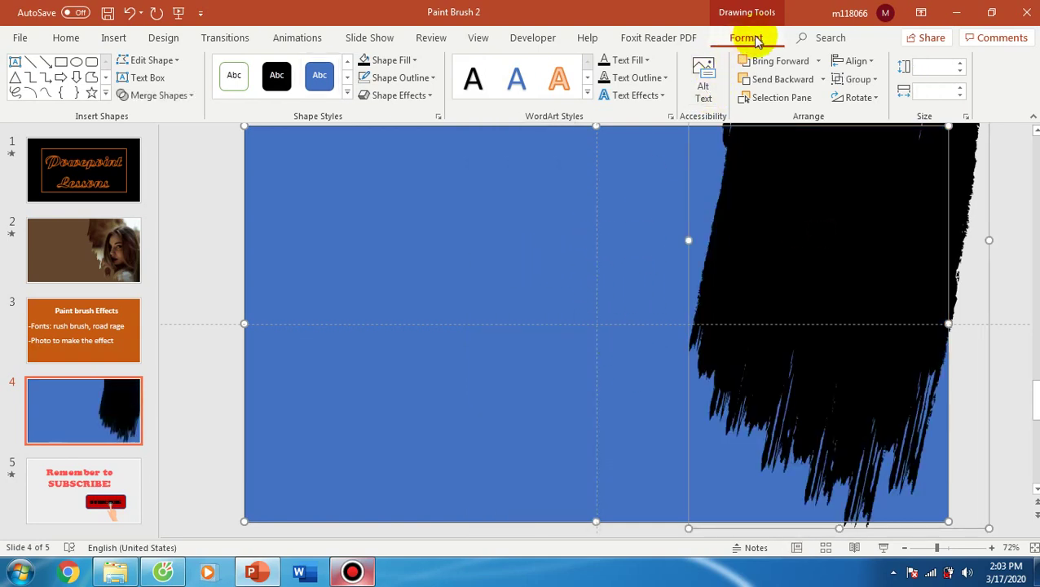
left_click(193, 95)
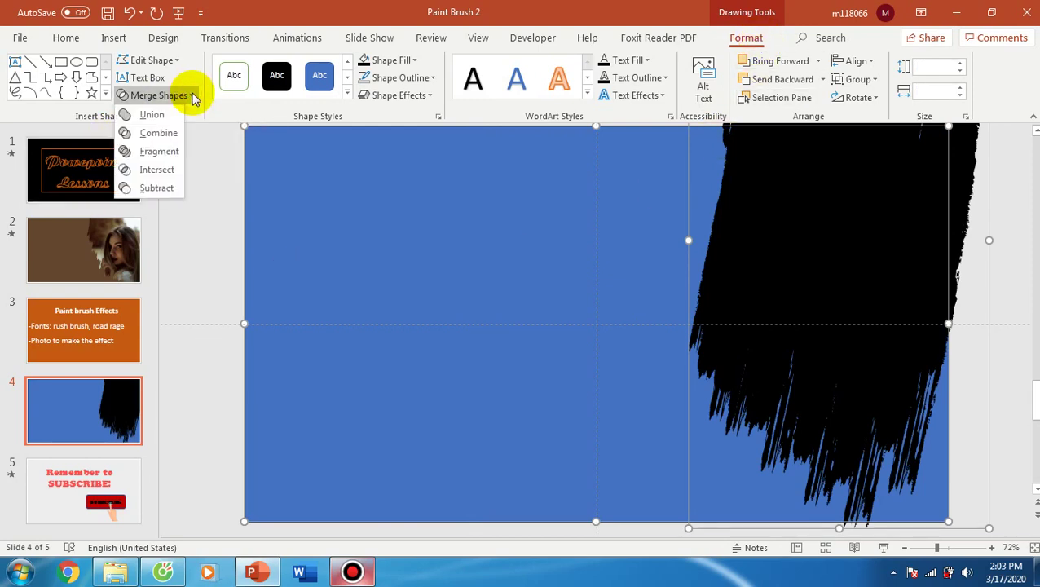
left_click(148, 188)
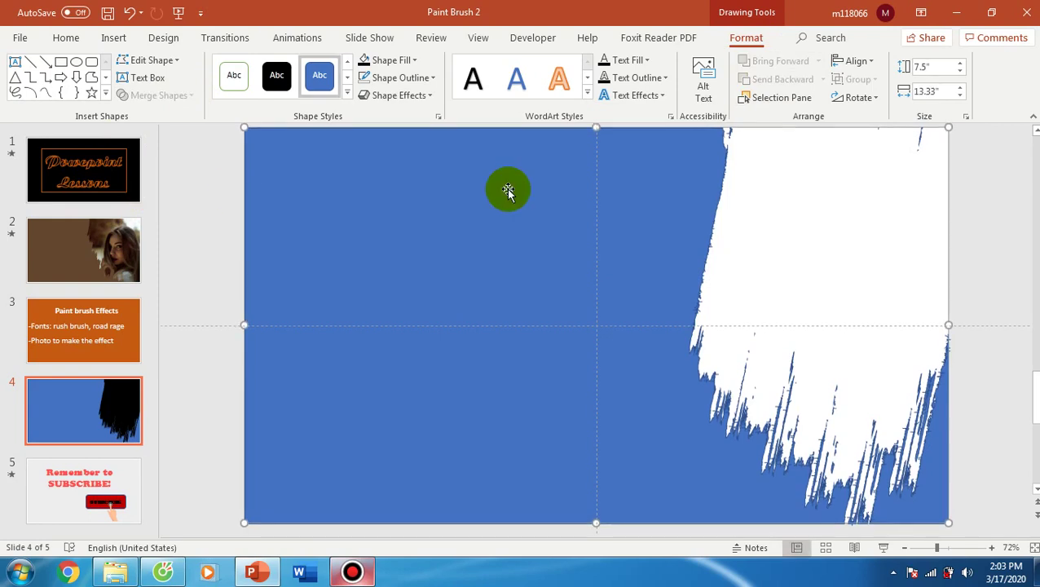
left_click(466, 291)
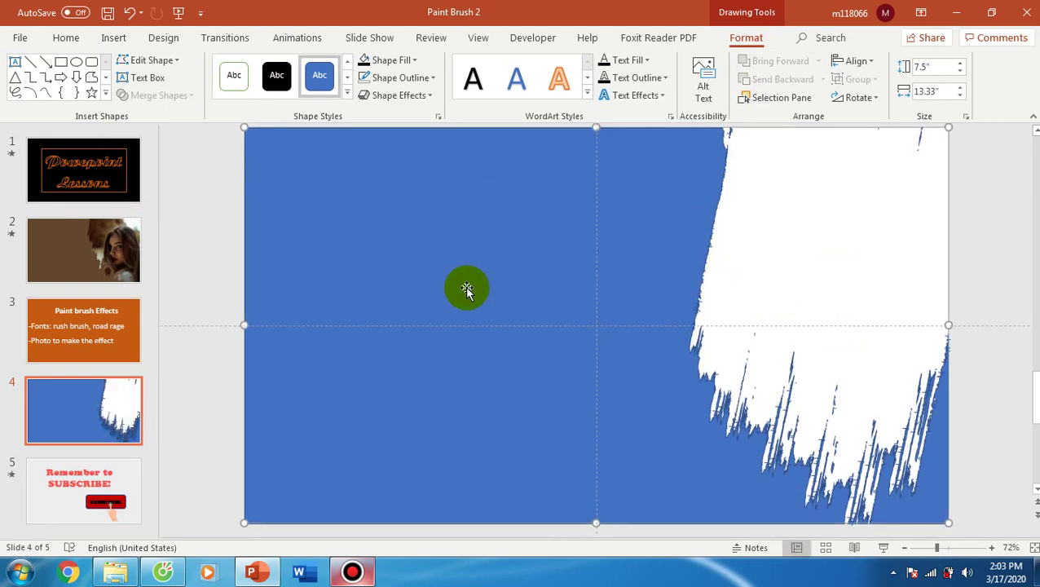
Insert the long-haired woman photo from the D: drive's Powerpoint folder
left_click(118, 41)
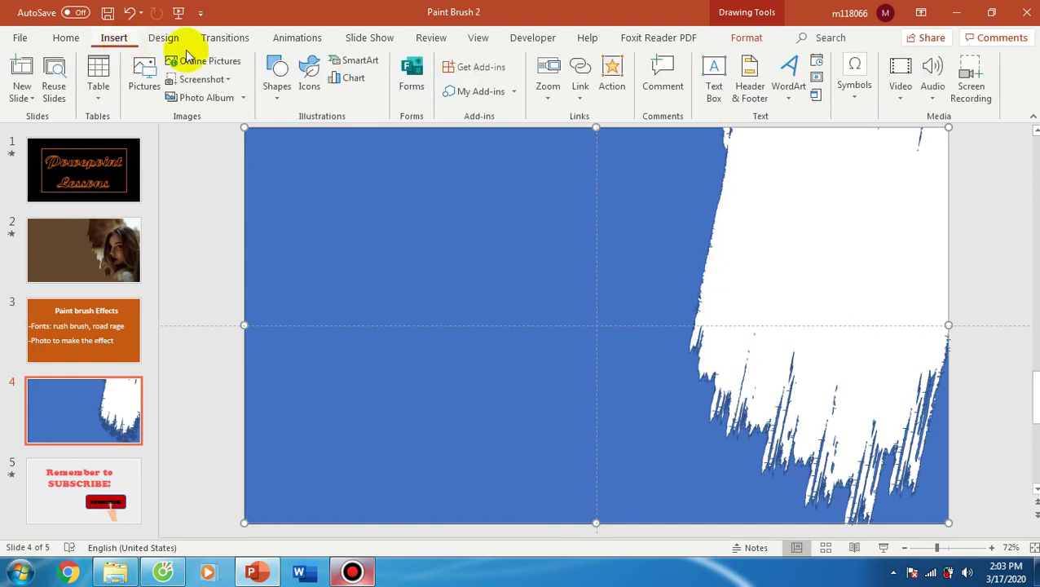
left_click(142, 99)
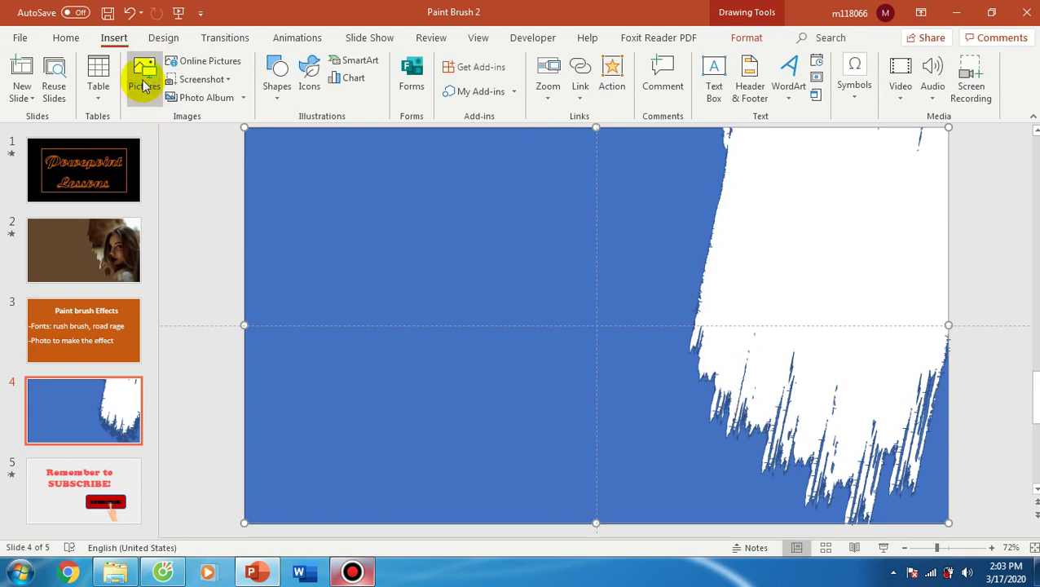
left_click(145, 87)
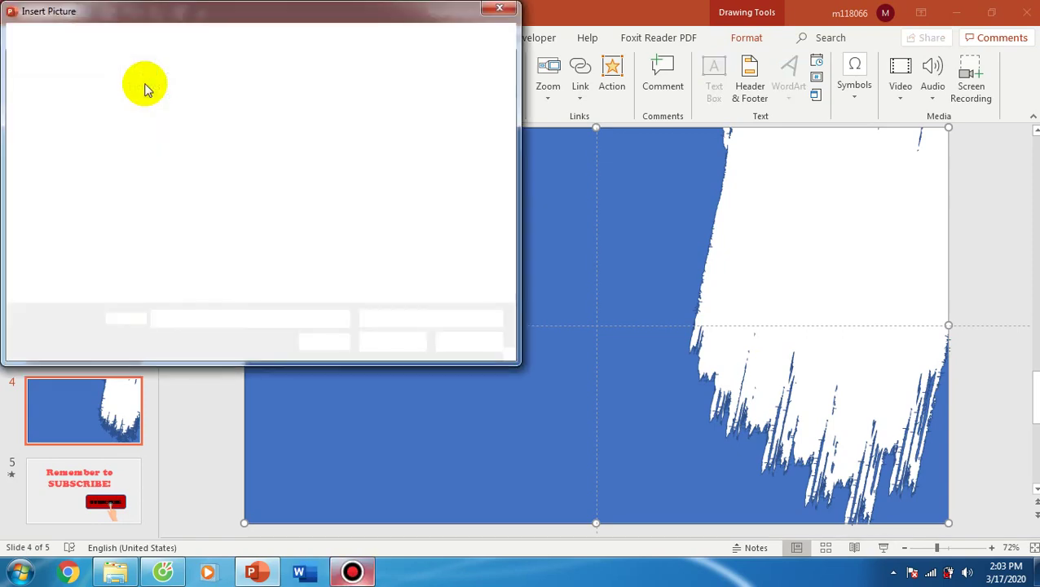
left_click_drag(118, 152, 119, 227)
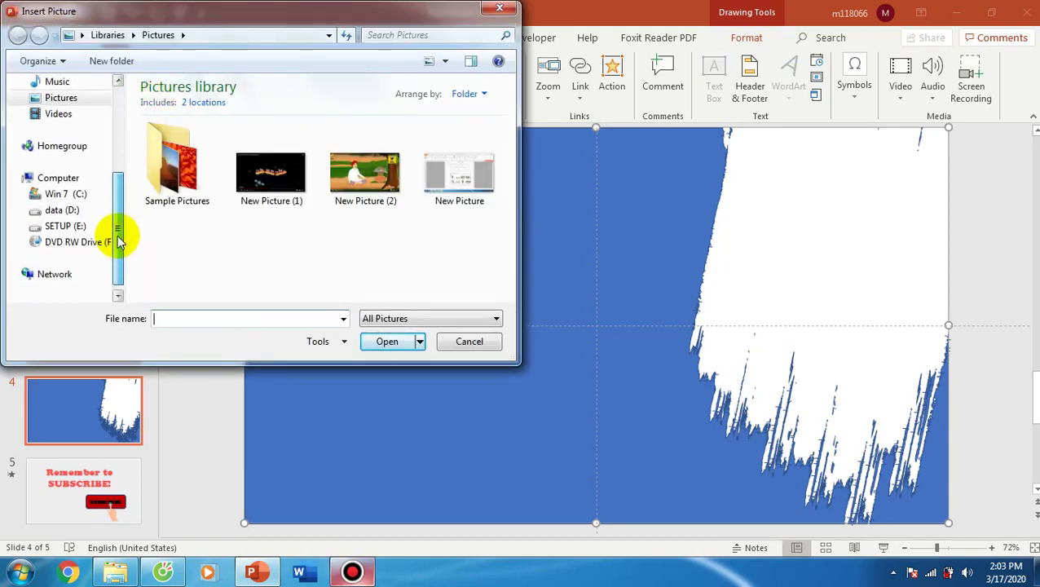
left_click(68, 212)
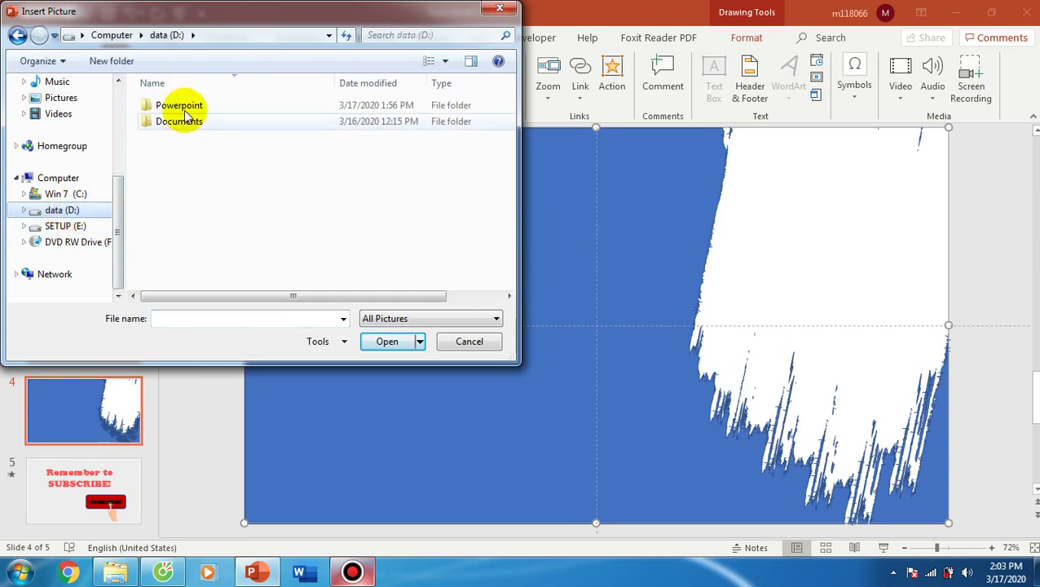
double_click(183, 107)
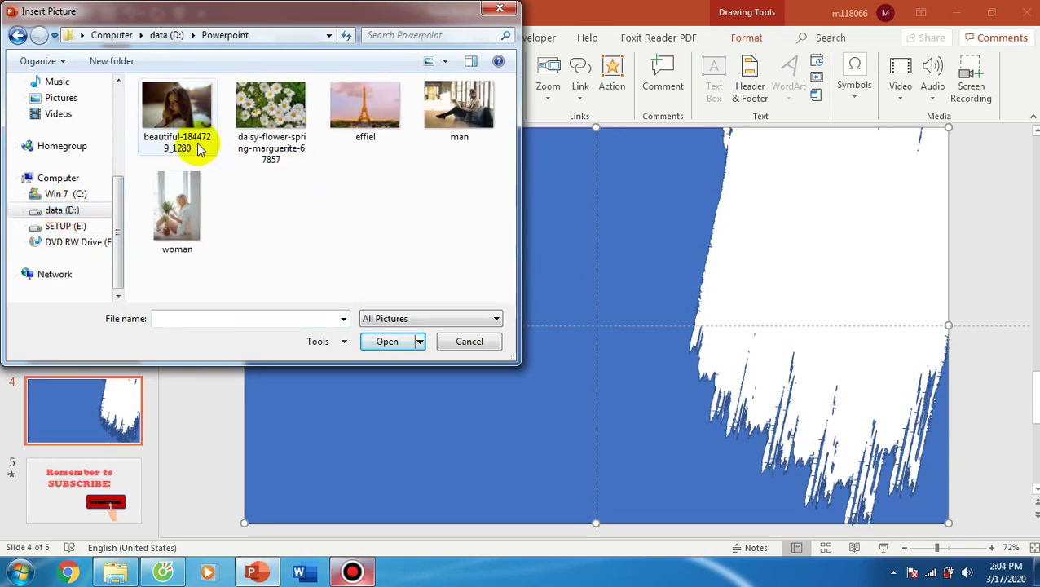
left_click(199, 145)
left_click(385, 341)
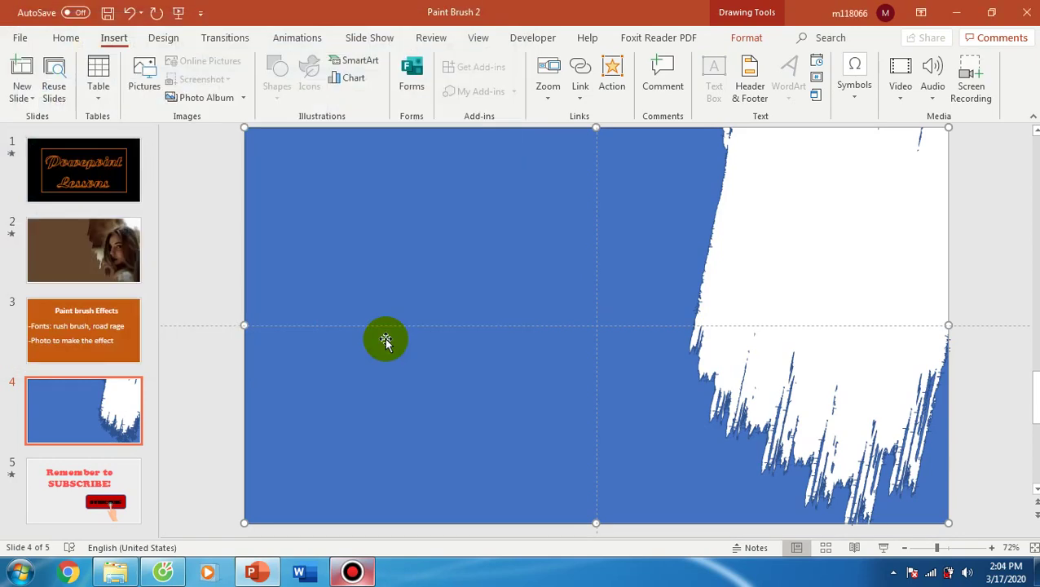
Enlarge the photo to fill the slide's right side down to the bottom edge
left_click_drag(536, 353, 701, 161)
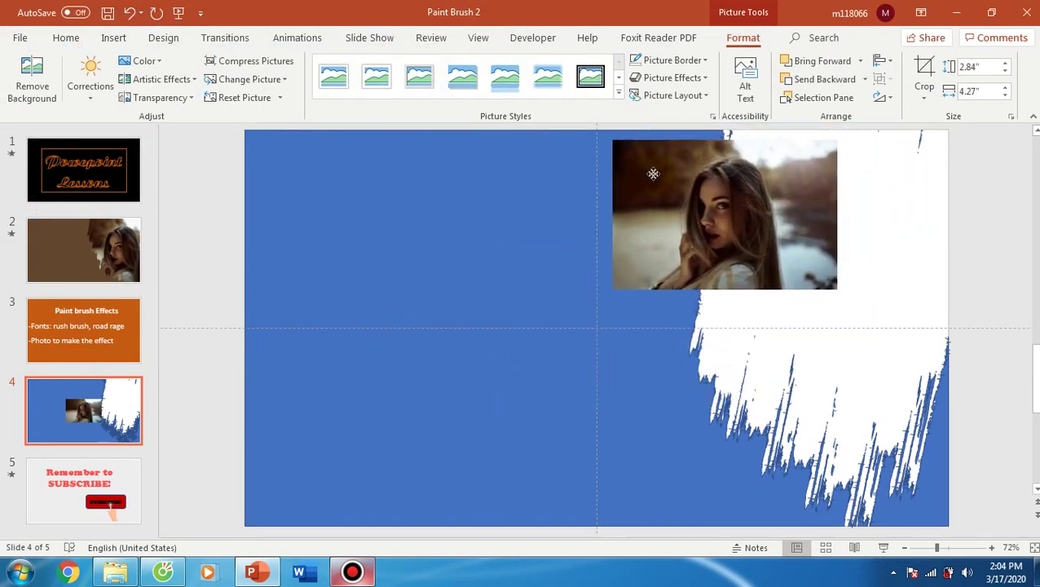
left_click_drag(701, 161, 620, 167)
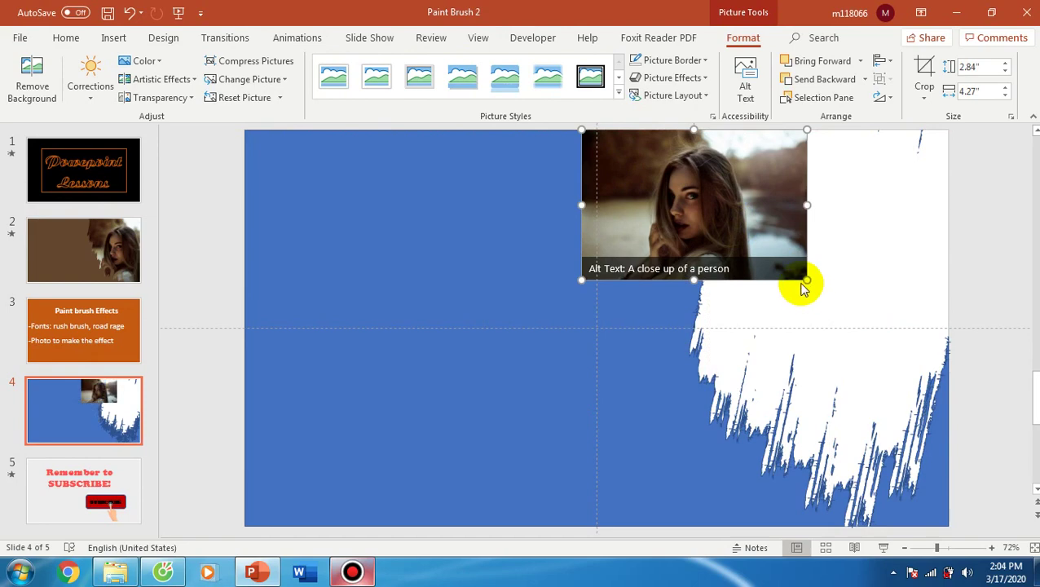
mouse_move(806, 280)
left_mouse_down()
mouse_move(840, 441)
mouse_move(810, 349)
left_mouse_up()
left_click_drag(860, 264, 636, 265)
left_click_drag(792, 421, 897, 523)
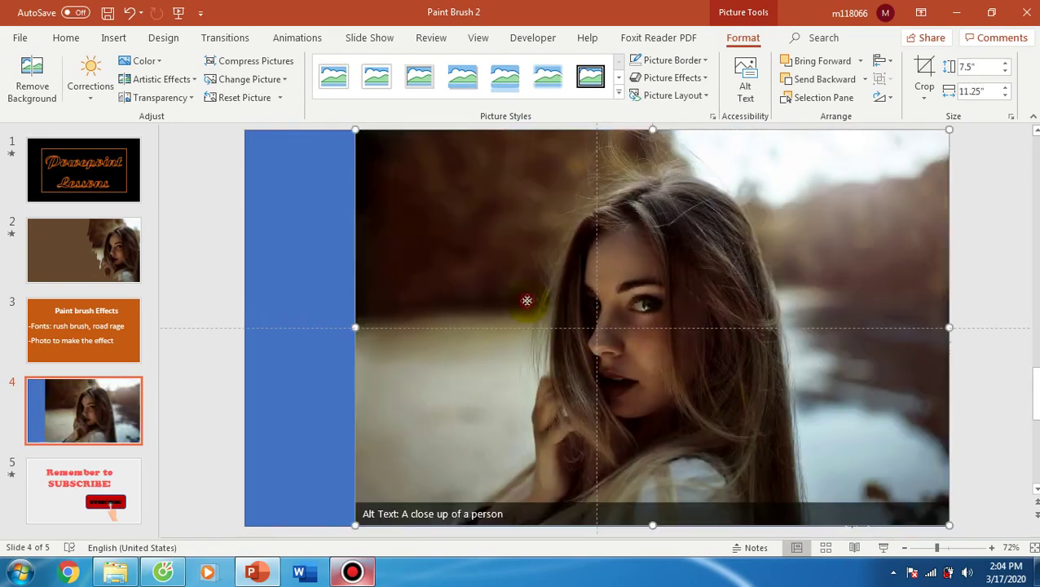
left_click_drag(527, 302, 587, 304)
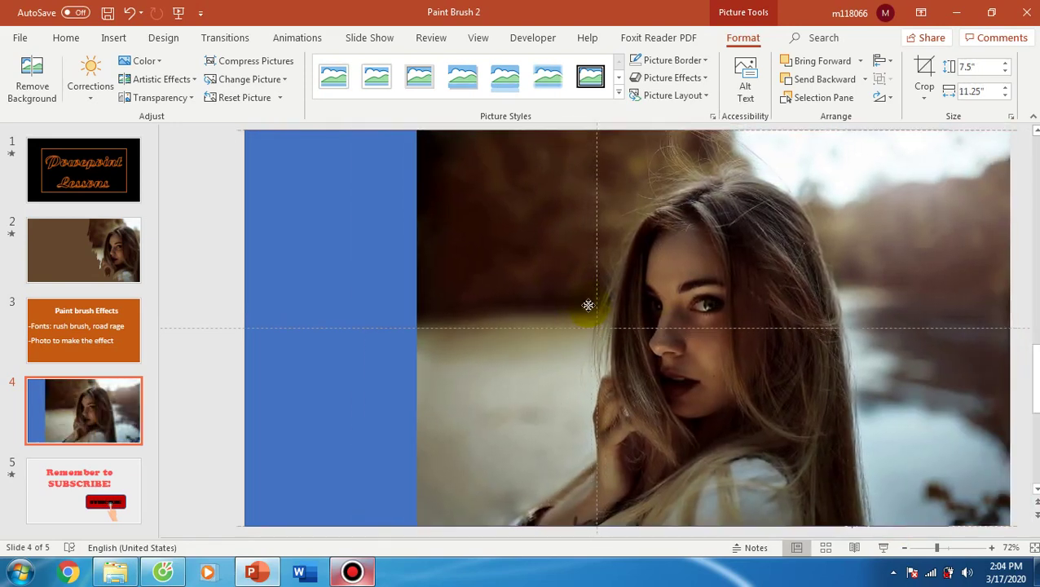
Send the photo to the back and position her face within the brush cutout
right_click(503, 265)
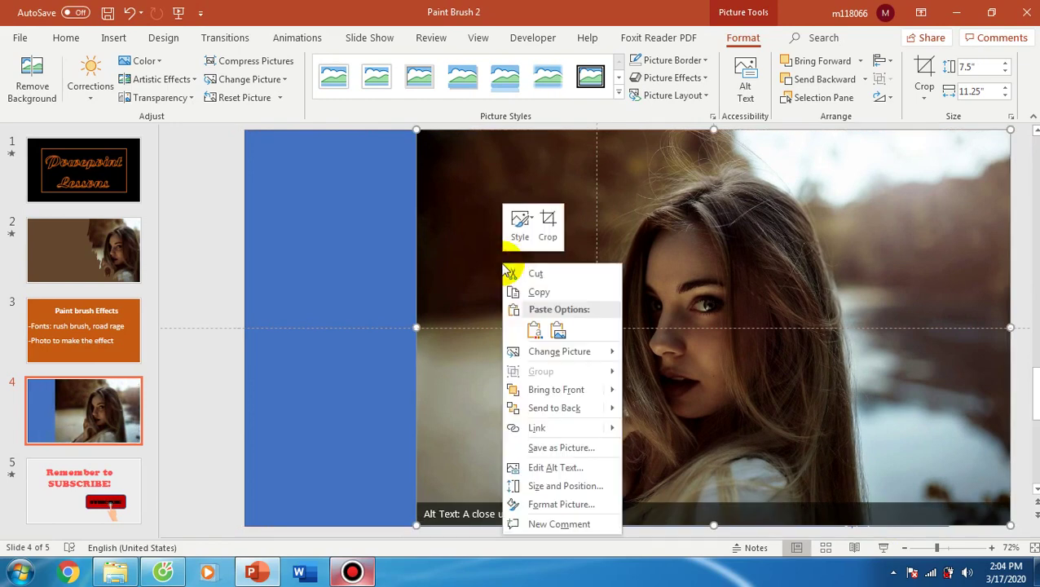
left_click(594, 408)
left_click_drag(871, 255, 957, 250)
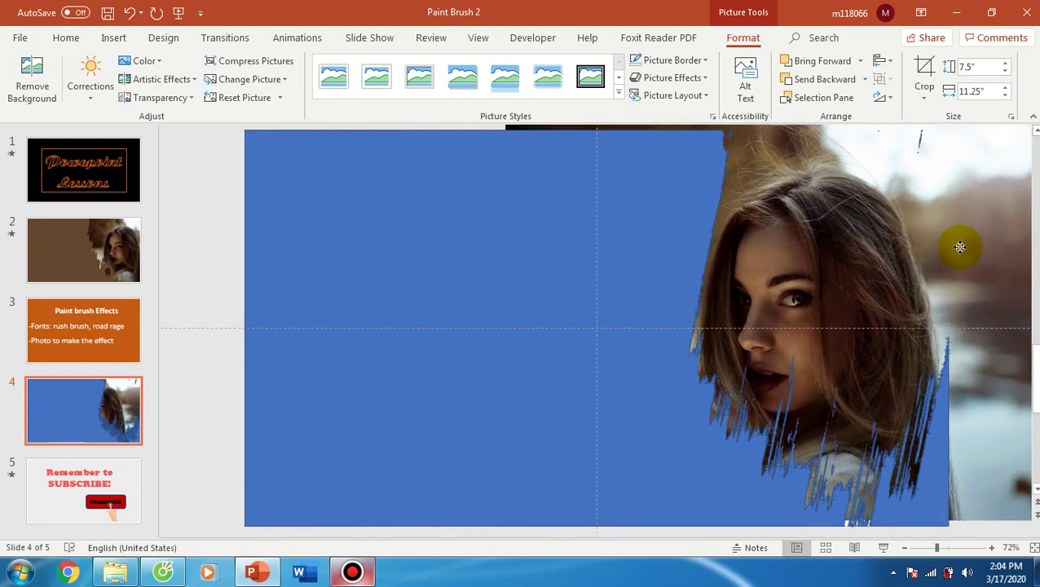
left_click_drag(957, 250, 878, 267)
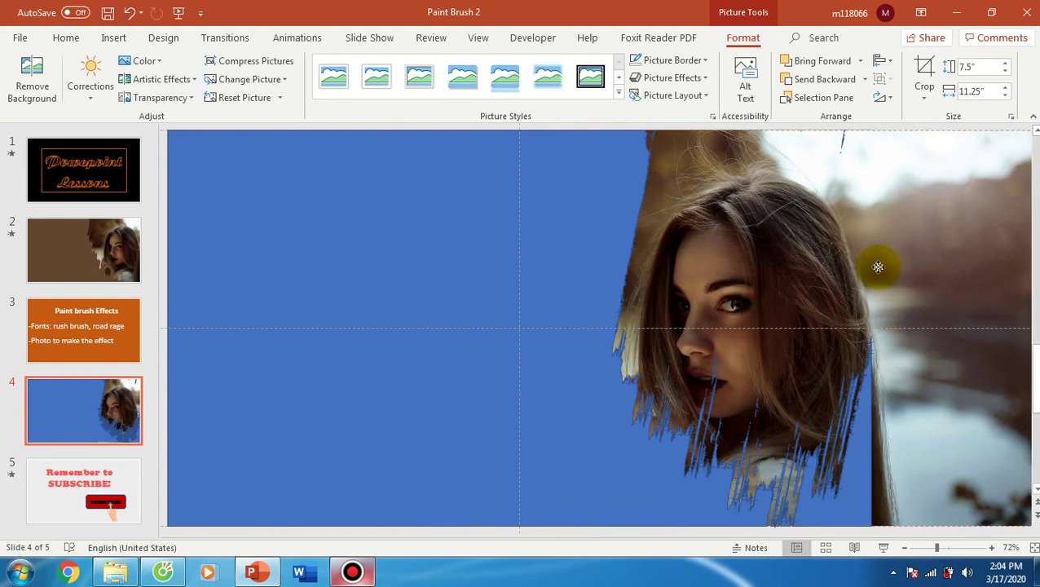
left_click_drag(878, 266, 876, 267)
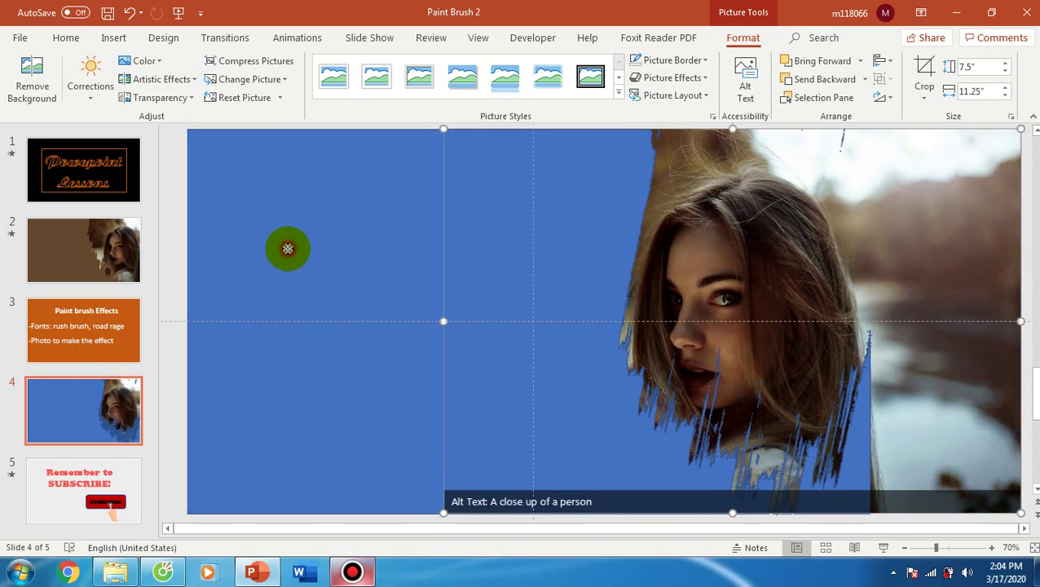
Eyedropper-fill the rectangle with brown from the woman's forehead and set No Outline
left_click(287, 250)
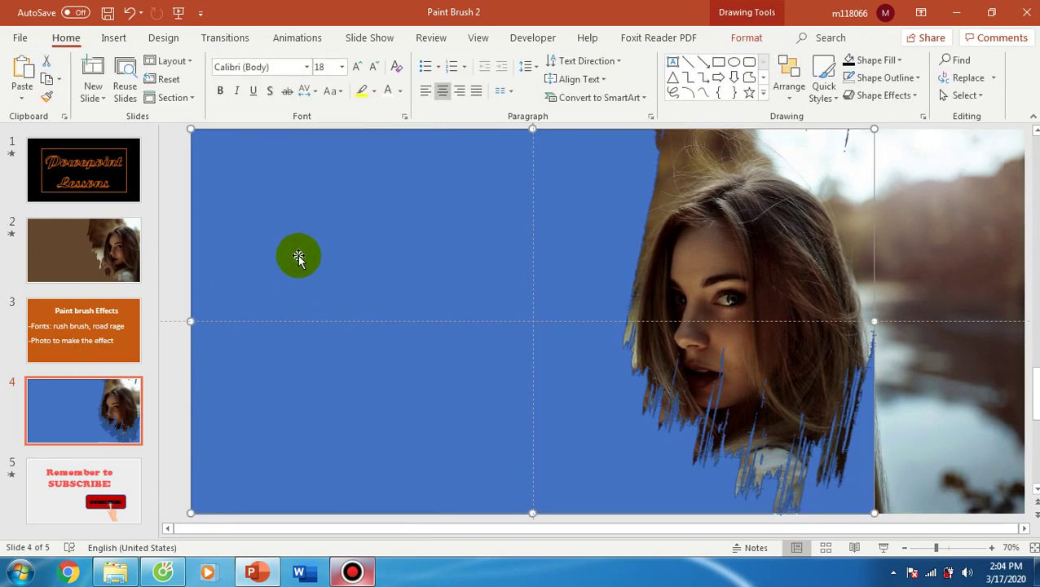
left_click(746, 37)
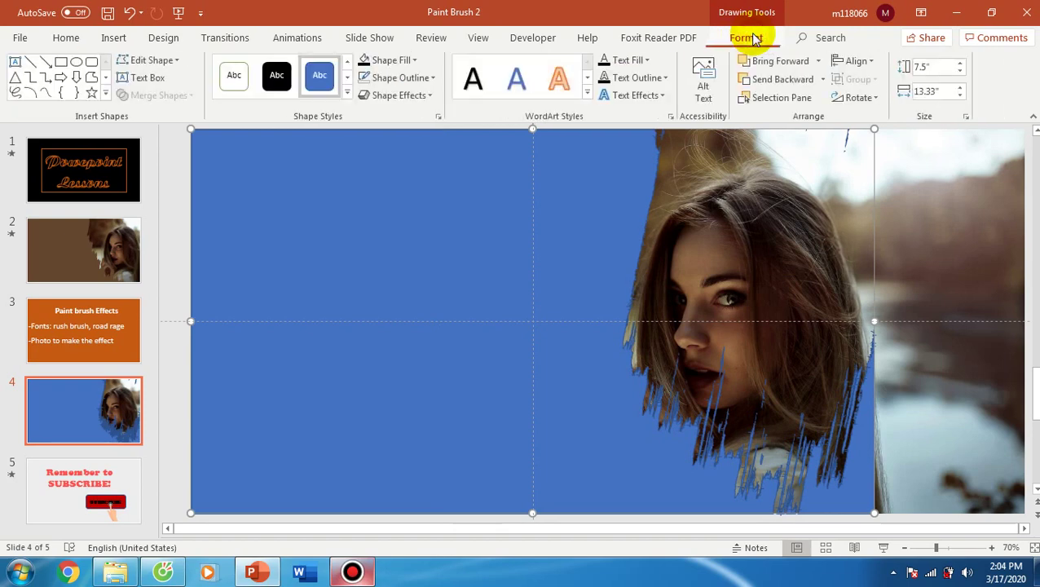
left_click(414, 61)
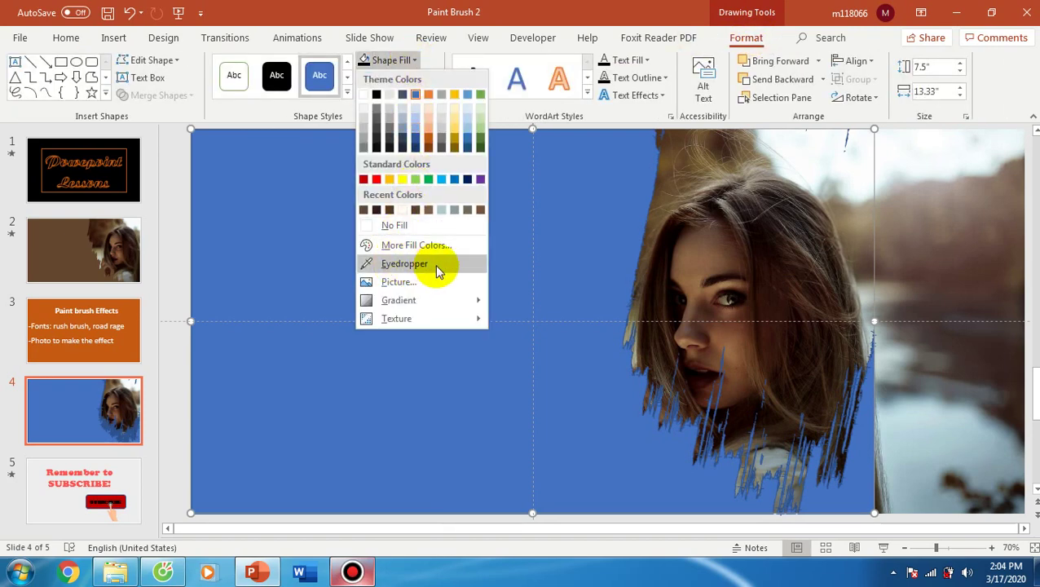
left_click(458, 264)
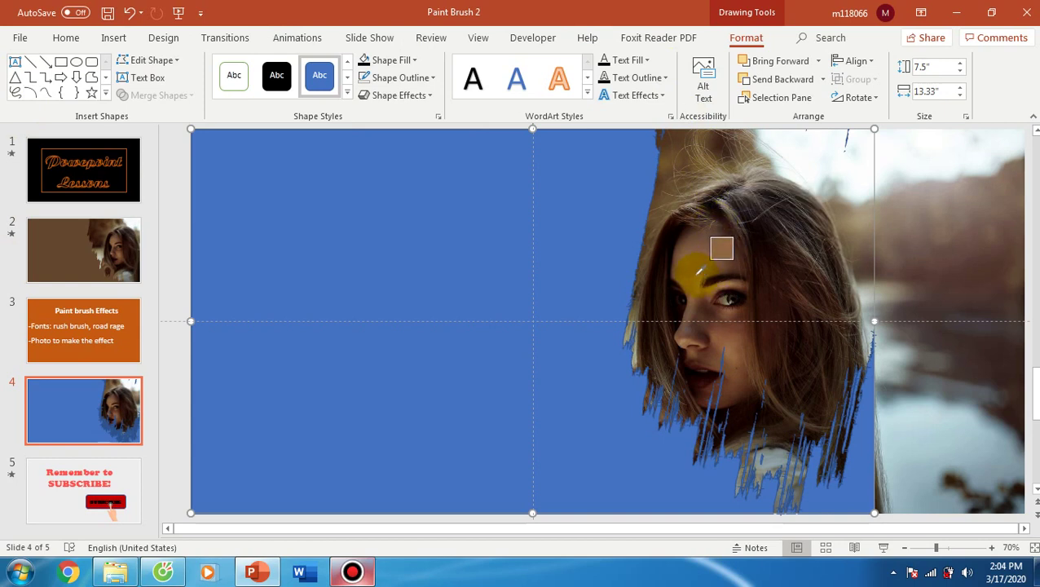
left_click(695, 274)
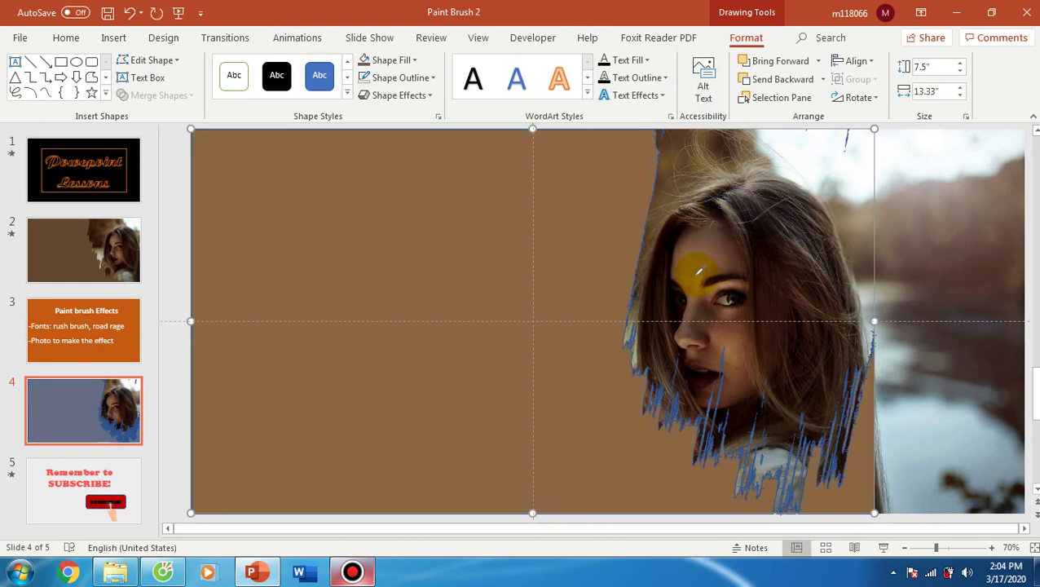
left_click(434, 78)
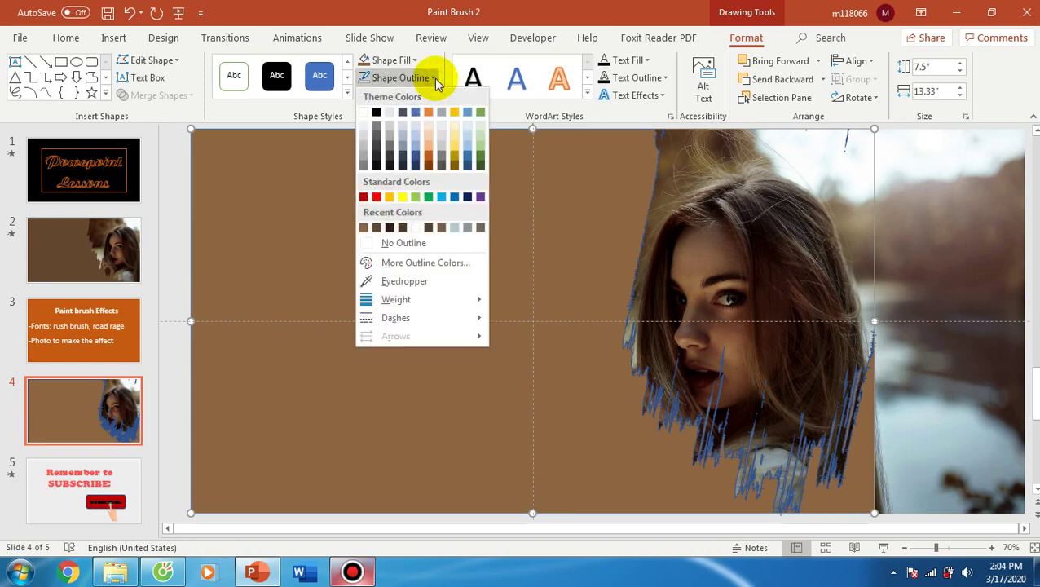
left_click(412, 244)
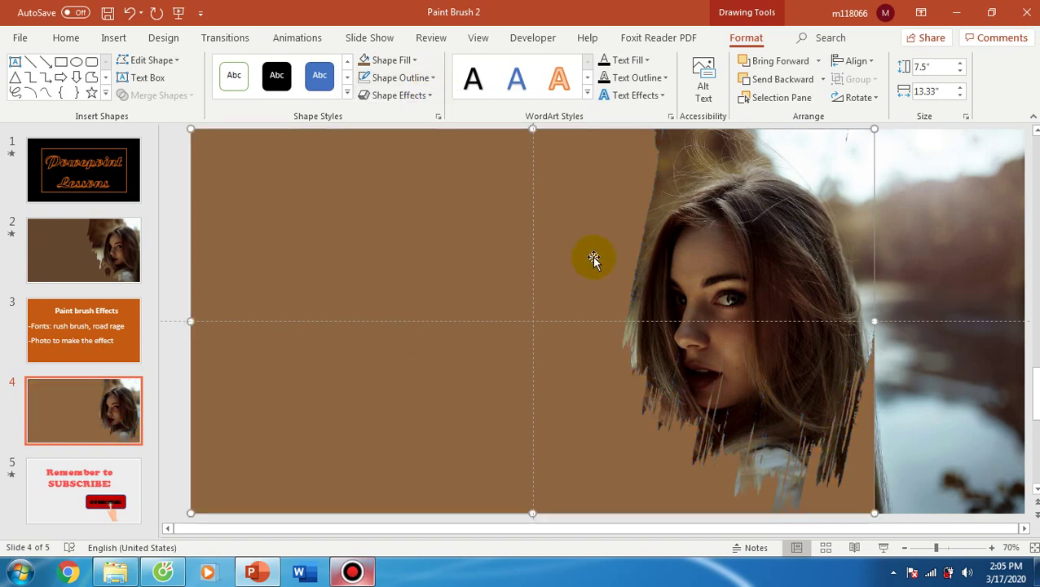